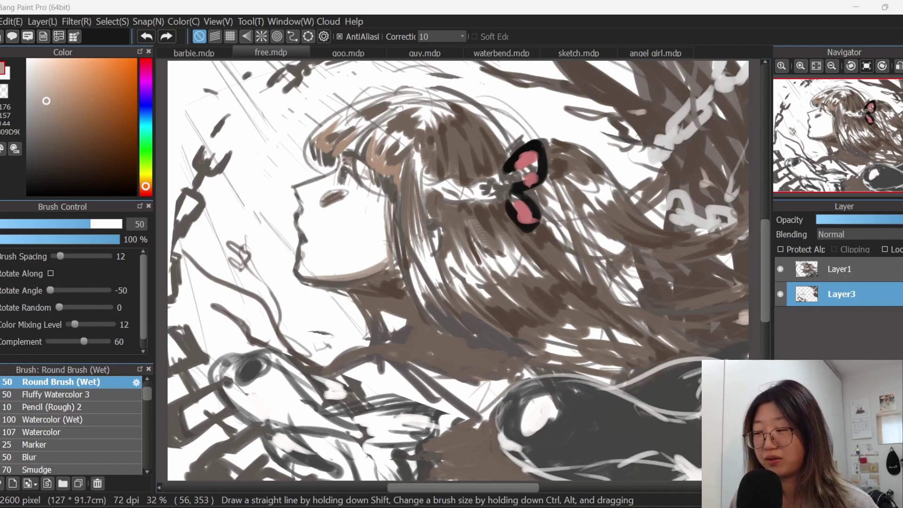
Step: Switch to the barbie.mdp painting of two chained figures
key(ctrl+shift+Tab)
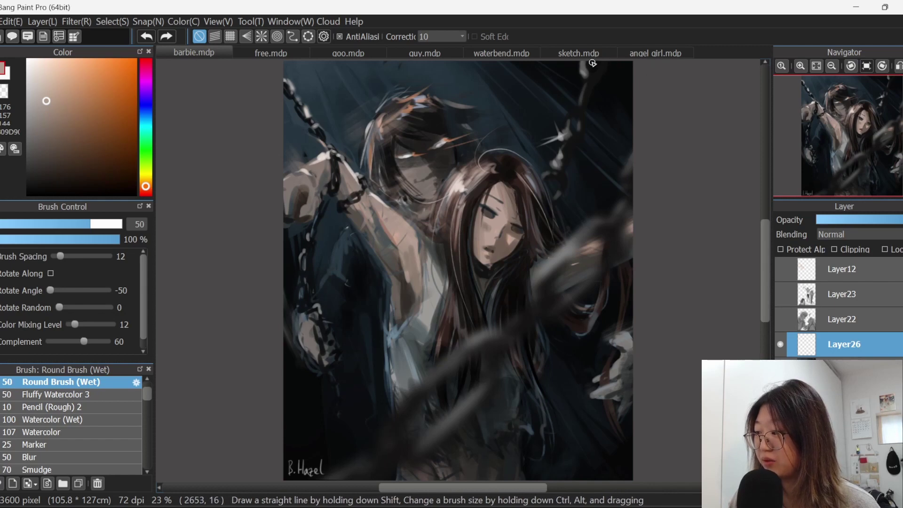
Step: In angel girl.mdp, move Layer1 below Layer2 and show its feathers-and-clouds background
click(649, 54)
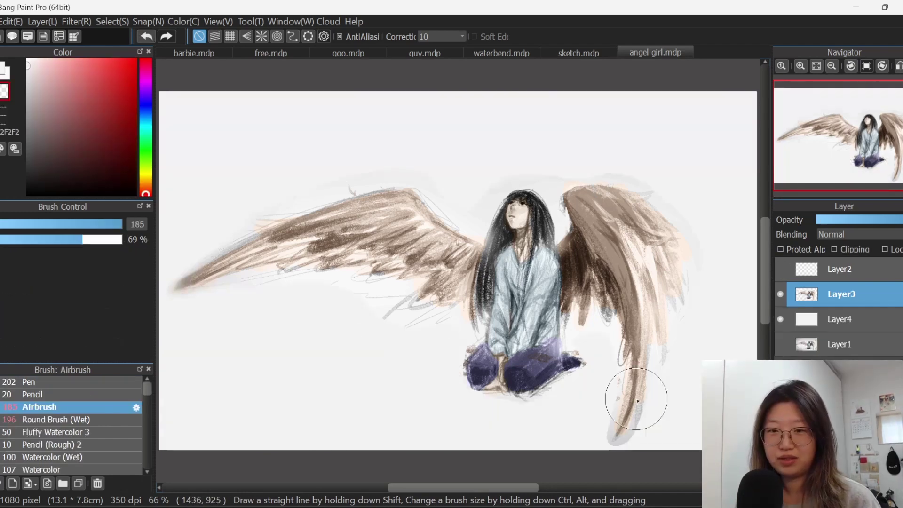
drag(818, 343, 810, 274)
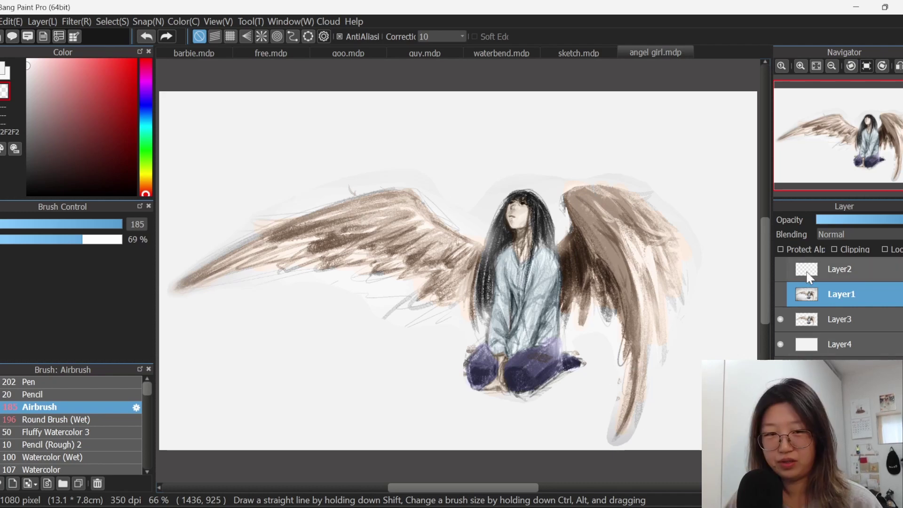
click(780, 294)
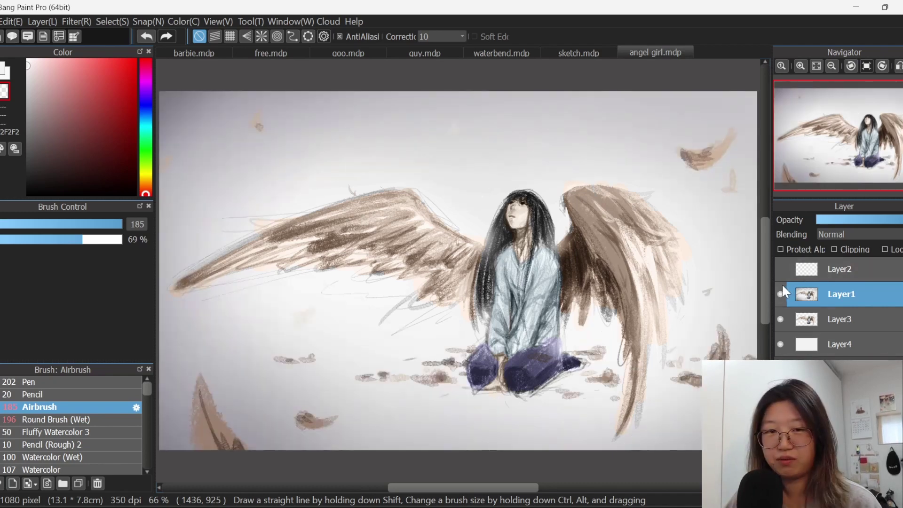
Step: Compare the painting with Layer1 shown and hidden, then make Layer3 the active layer
click(782, 284)
click(781, 284)
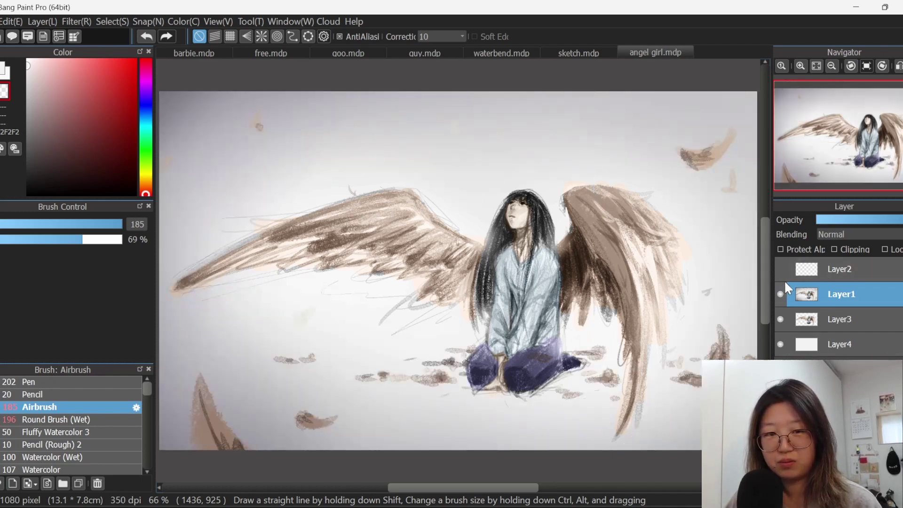
double_click(787, 280)
key(Escape)
click(778, 289)
click(780, 285)
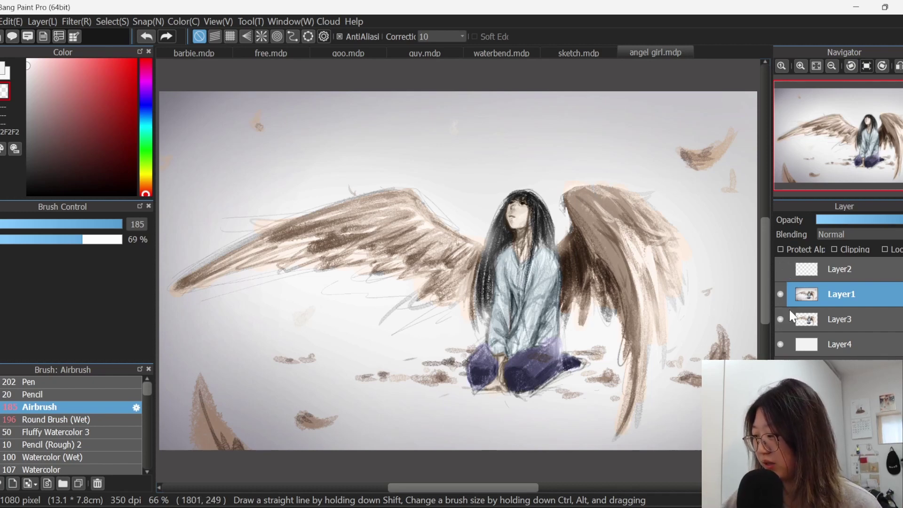
click(828, 315)
Step: Make Layer1 the active layer again
click(831, 301)
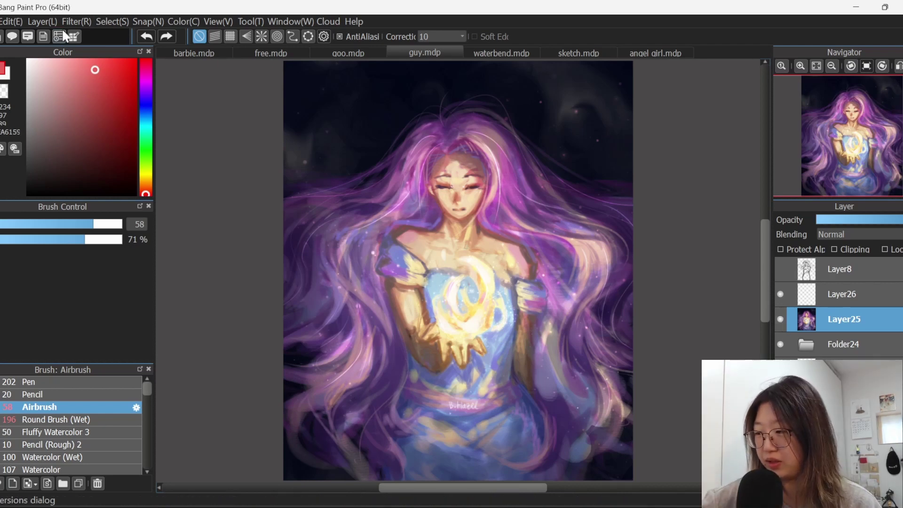
Step: Try a Tone Curve that lifts the midtones and darkens the shadows, then cancel it
click(75, 21)
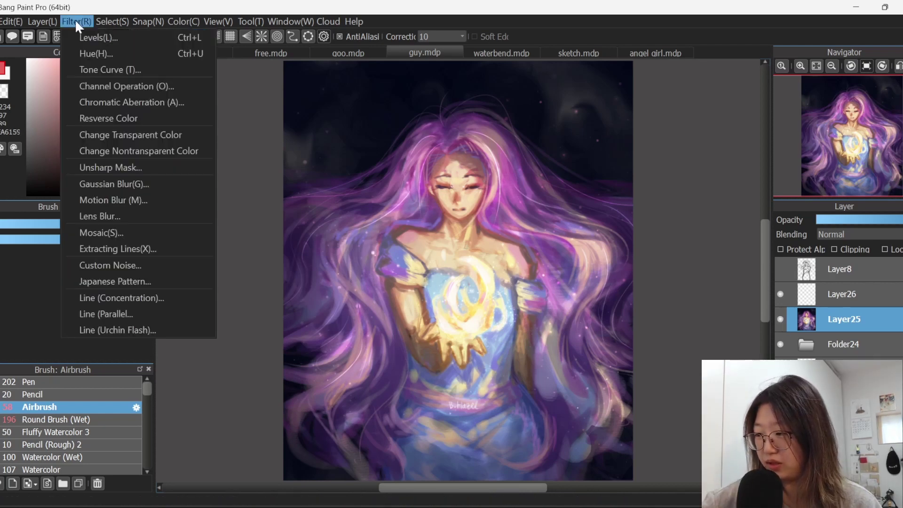
click(138, 69)
drag(486, 193, 787, 149)
click(809, 182)
drag(731, 223, 730, 225)
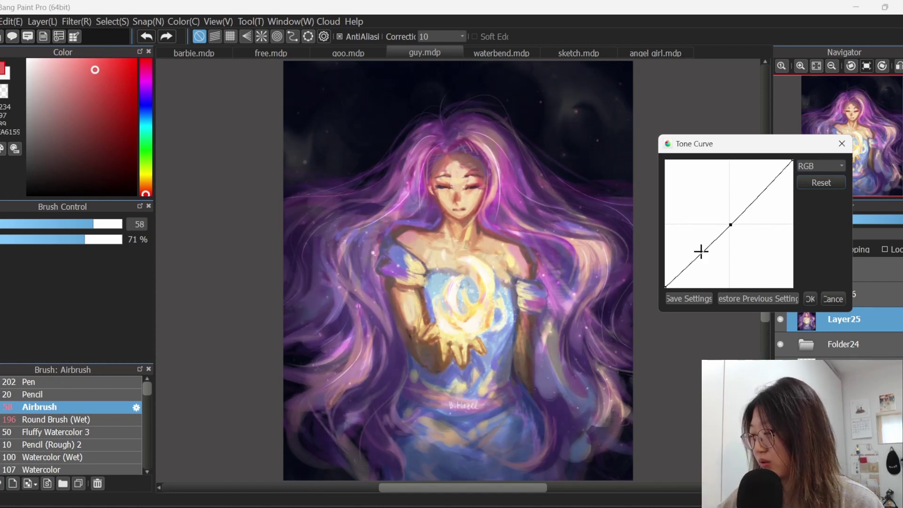
drag(701, 251, 734, 288)
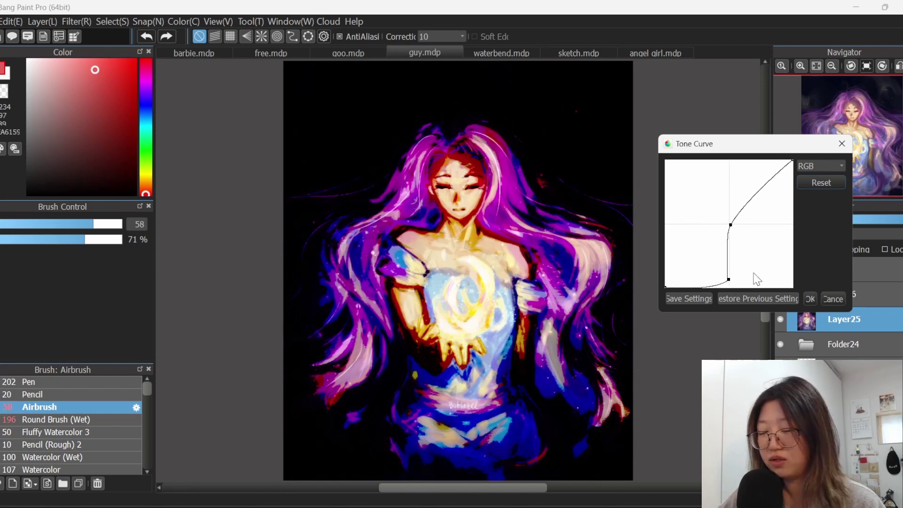
click(834, 295)
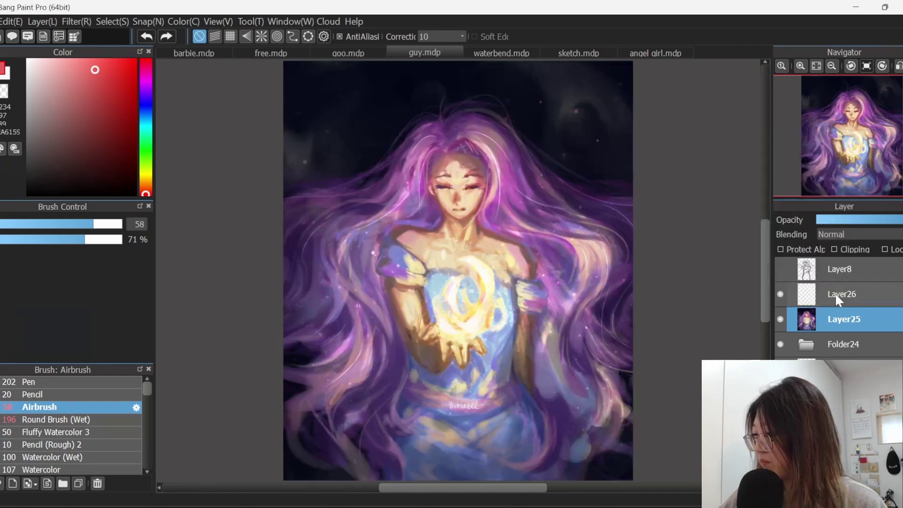
Step: Compare with Layer25 hidden and shown, then circle the glowing chest and hands in red
click(780, 320)
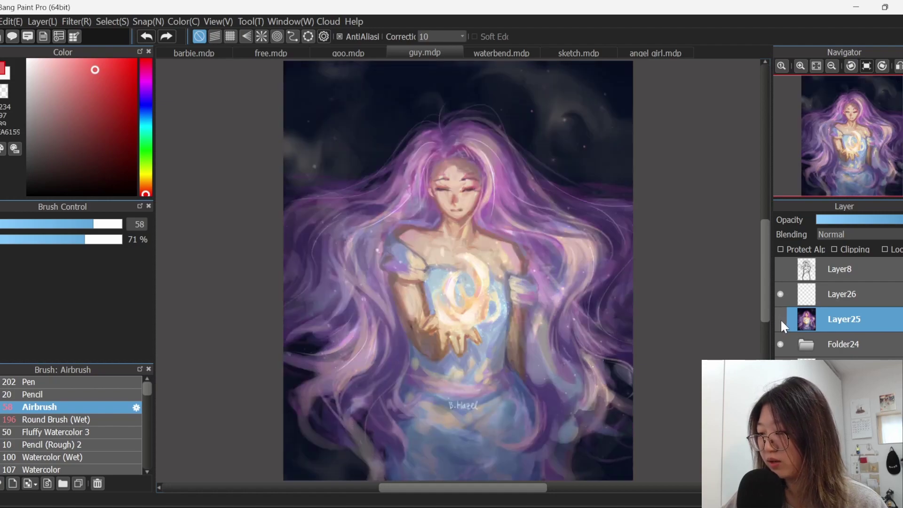
click(780, 320)
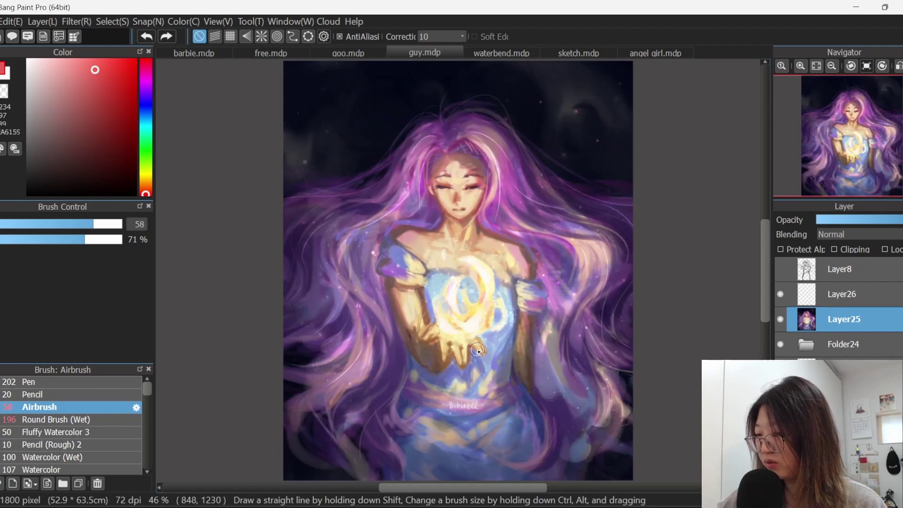
drag(457, 362, 551, 278)
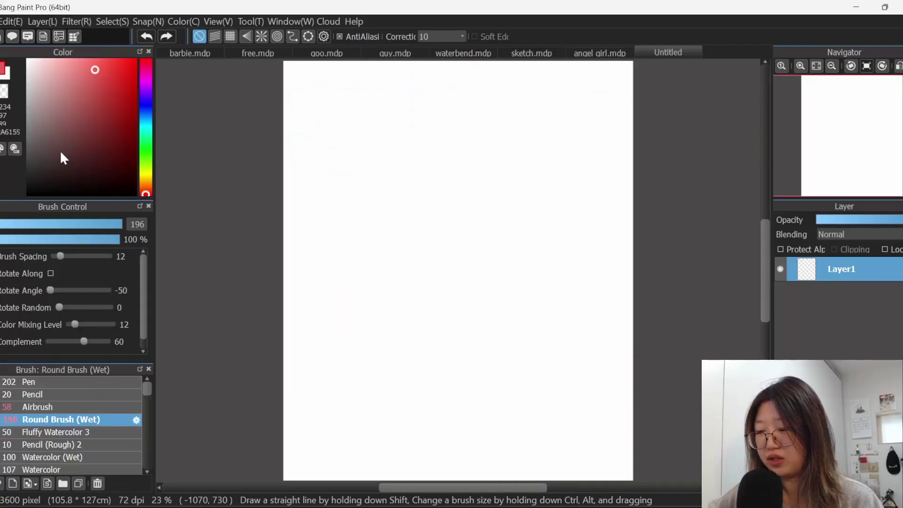
Step: Set a dark grey brush at size 122 and add a new empty layer above Layer2
drag(54, 146, 27, 153)
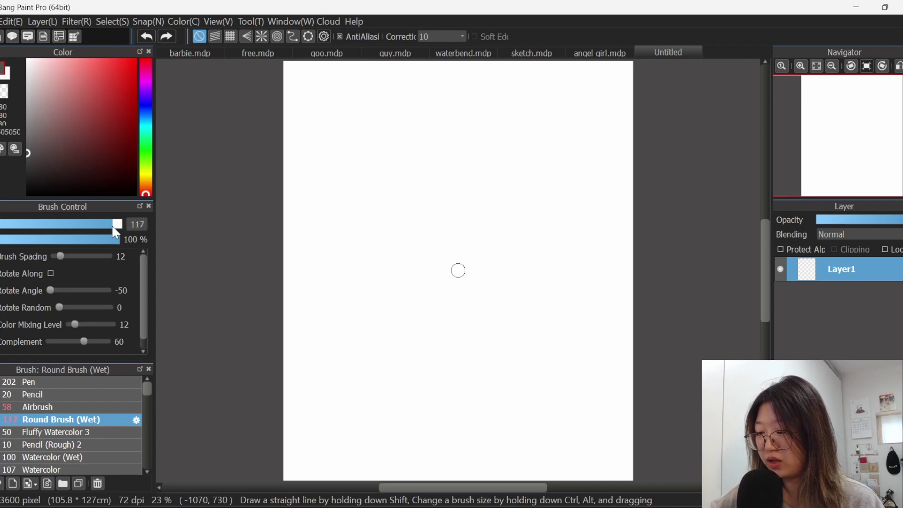
drag(112, 228, 118, 225)
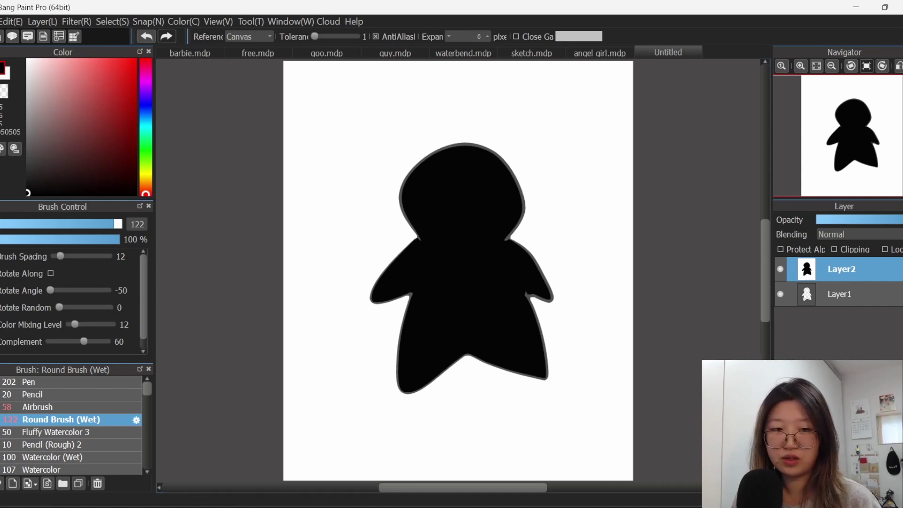
key(ctrl+shift+n)
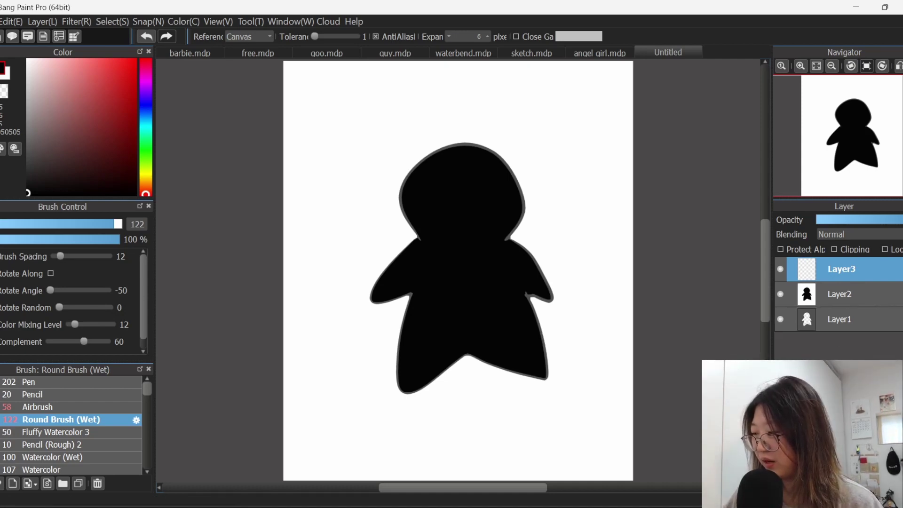
Step: Paint white eyes, a smile and a V-neckline in light grey EBEBEB at brush size 91
click(33, 92)
key(b)
click(21, 68)
click(27, 71)
click(104, 224)
mouse_move(439, 183)
mouse_down()
mouse_move(439, 199)
mouse_move(480, 191)
mouse_move(484, 211)
mouse_up()
mouse_move(420, 241)
mouse_down()
mouse_move(472, 267)
mouse_move(507, 235)
mouse_up()
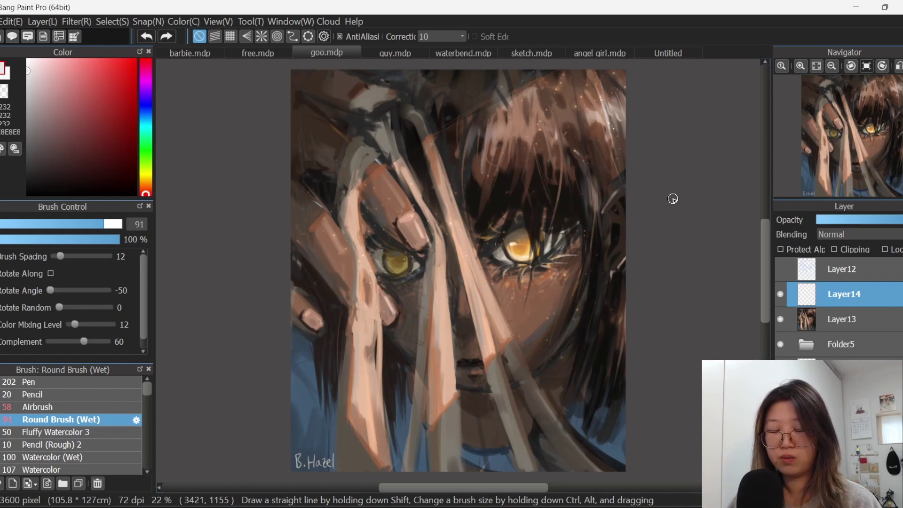
Step: Draw a salmon-pink arrow into the hair and an ellipse around the face, undoing each
click(77, 69)
mouse_move(598, 113)
mouse_down()
mouse_move(520, 160)
mouse_move(541, 191)
mouse_up()
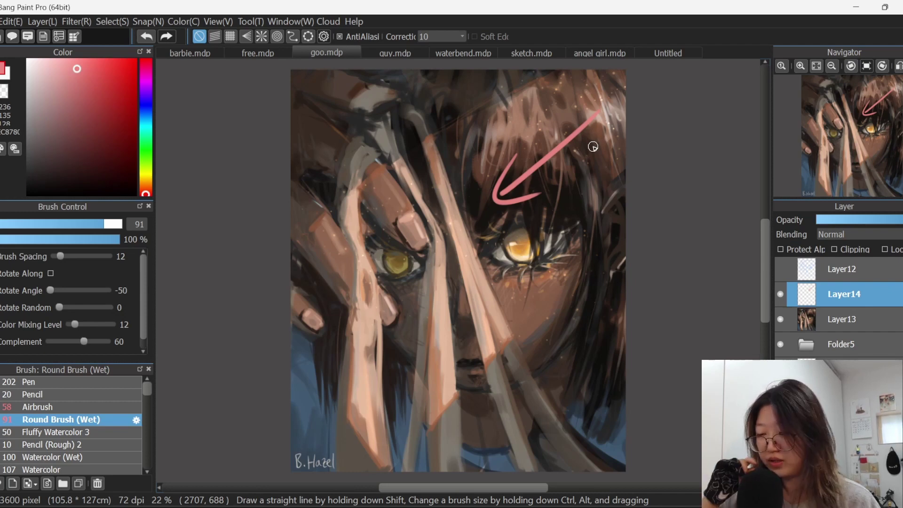
key(ctrl+z)
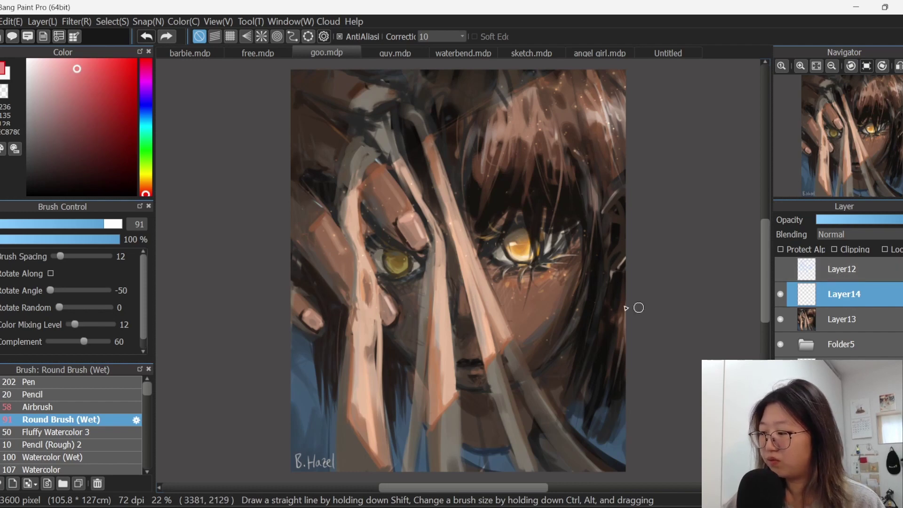
mouse_move(373, 151)
mouse_down()
mouse_move(292, 399)
mouse_move(310, 177)
mouse_up()
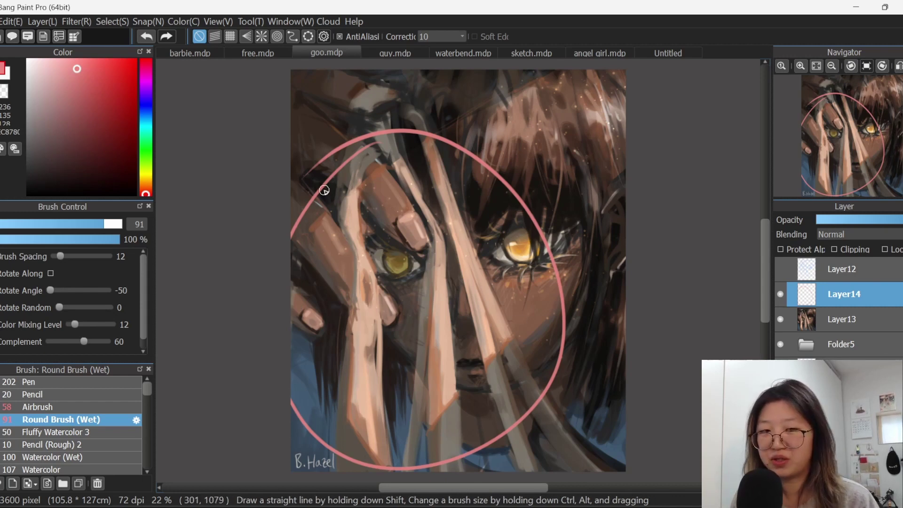
key(ctrl+z)
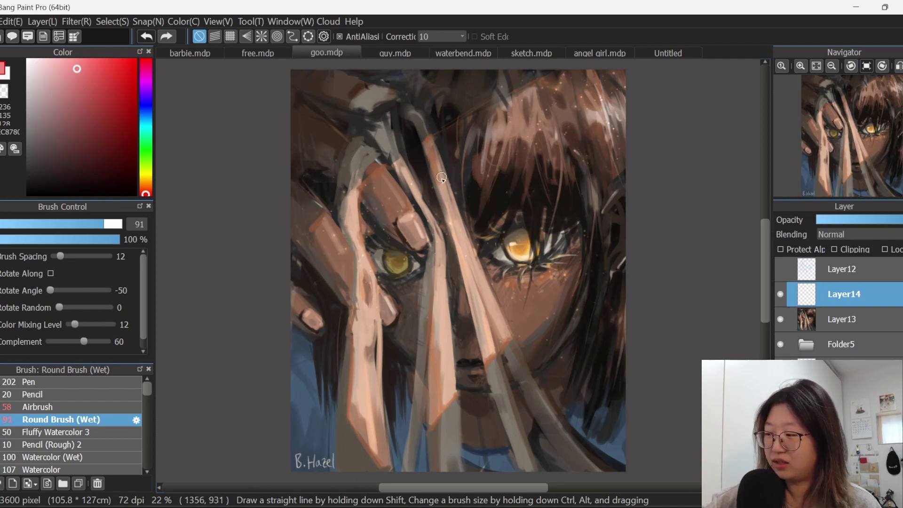
Step: Draw a pink arc and a circle around the right eye, undo both, and zoom in slightly
mouse_move(368, 154)
mouse_down()
mouse_move(310, 290)
mouse_move(456, 445)
mouse_up()
key(ctrl+z)
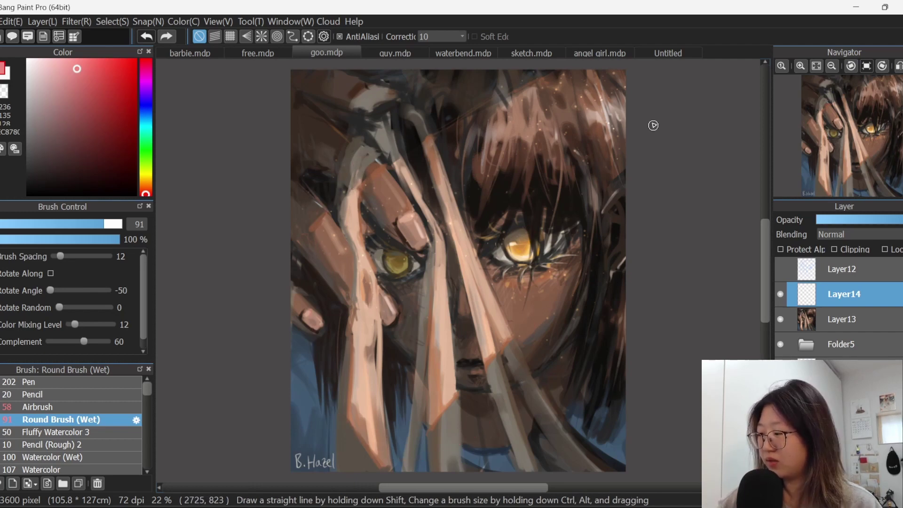
drag(534, 195, 574, 278)
key(ctrl+z)
scroll(794, 102, up, 1)
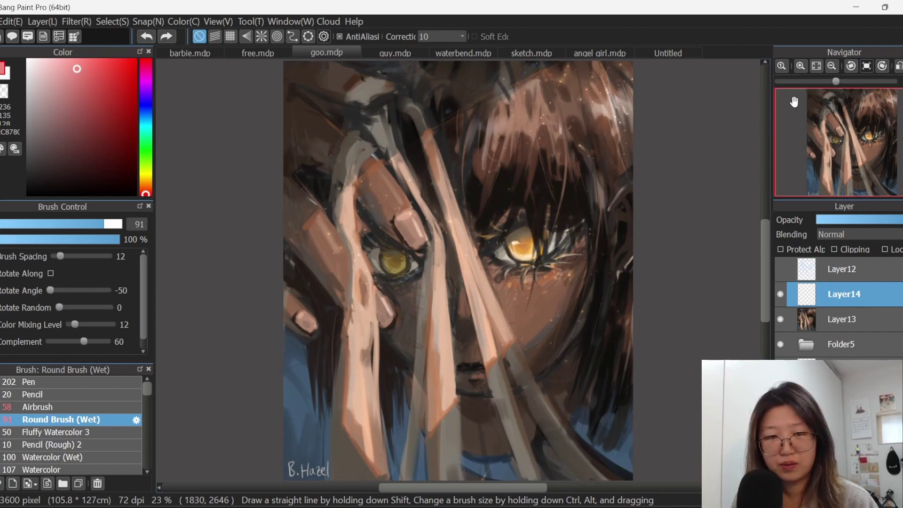
Step: Check the painting by mirroring the canvas view, ending unmirrored
click(898, 68)
click(899, 68)
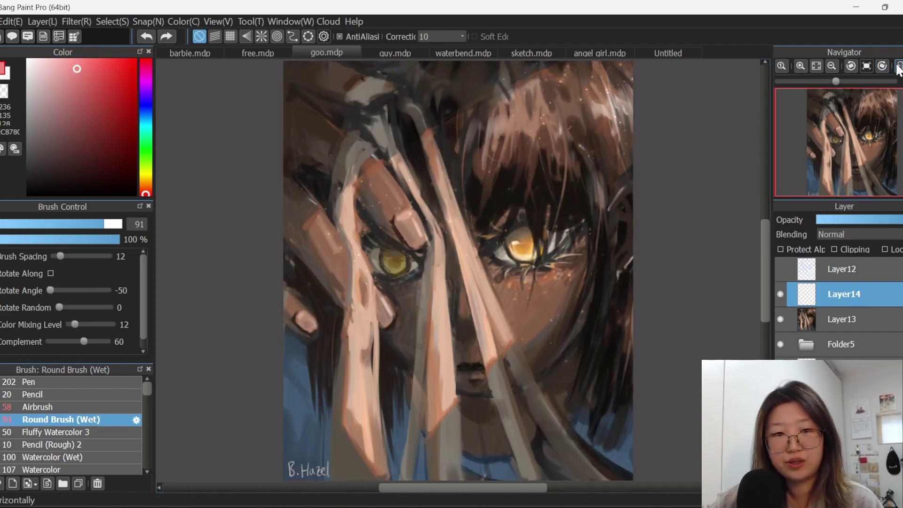
click(898, 68)
click(899, 68)
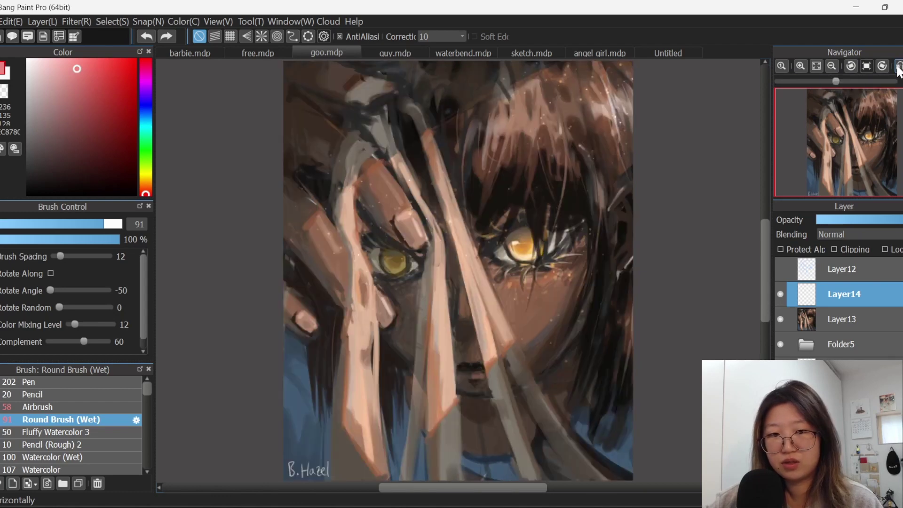
Step: Switch to rectangle selection, make Layer13 the working layer, and hide Layer14
key(m)
click(780, 316)
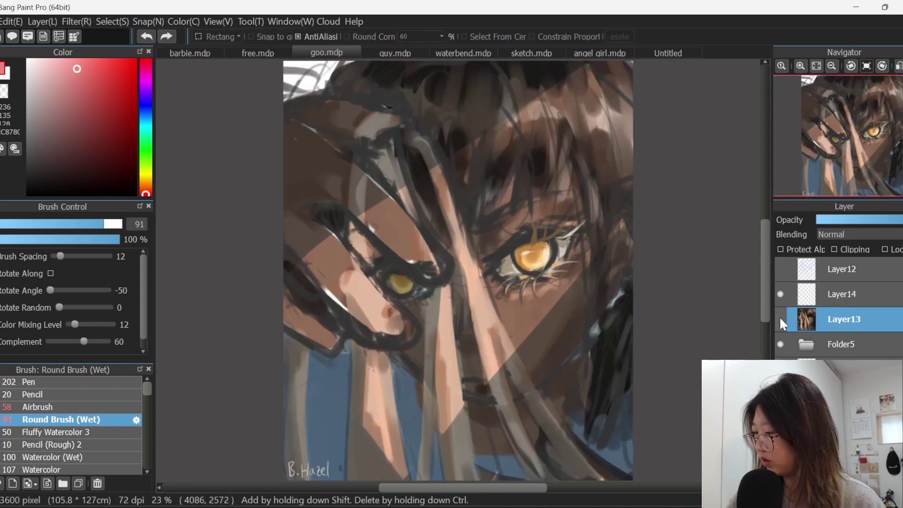
click(780, 331)
click(780, 332)
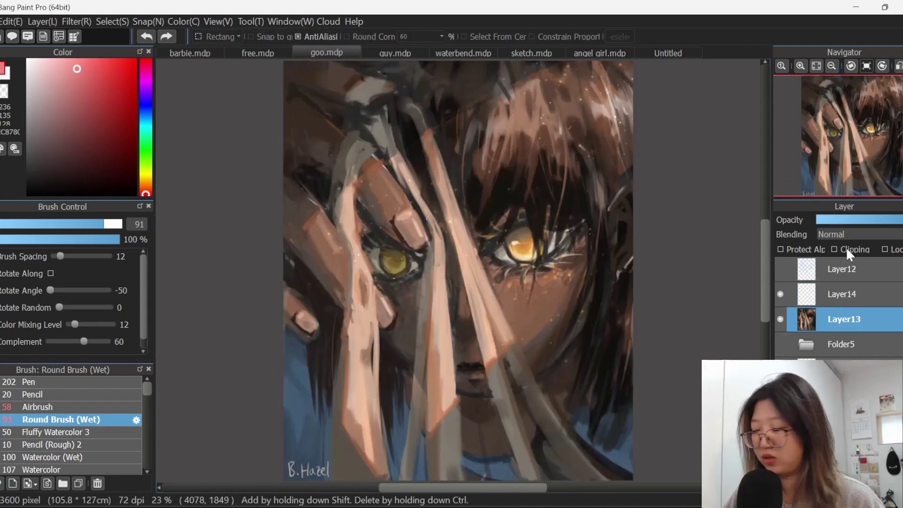
click(776, 292)
Step: Copy the painting layer into Layer15 and rotate the selected eye area slightly
key(ctrl+c)
key(ctrl+v)
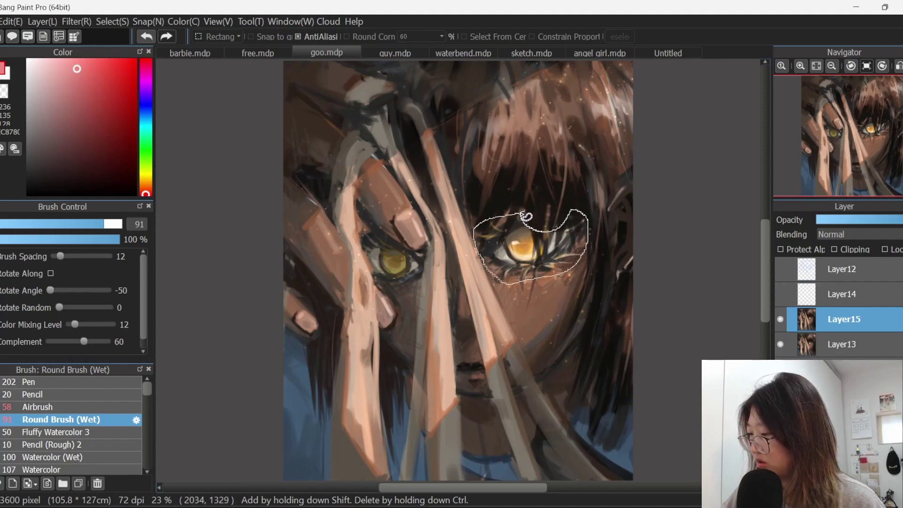
key(ctrl+t)
drag(614, 214, 615, 224)
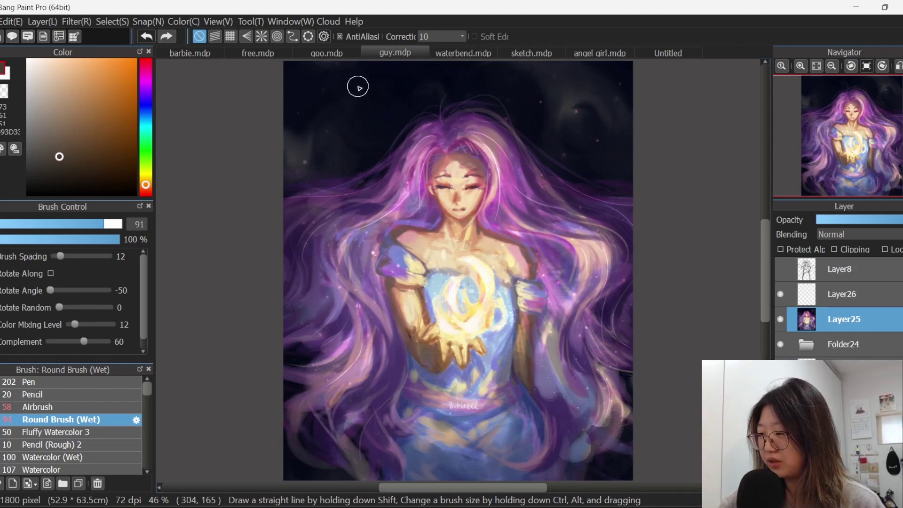
Step: Look over the barbie.mdp chained-figures painting, then the waterbend.mdp painting
click(210, 58)
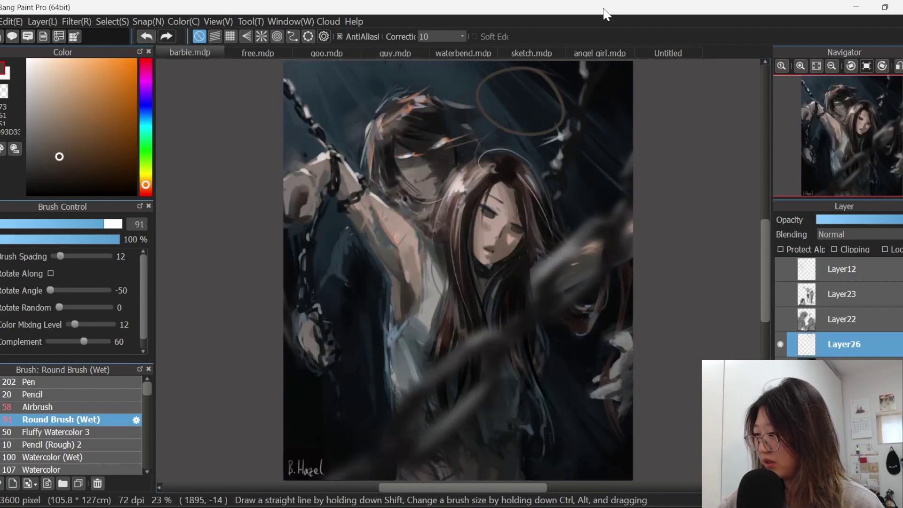
click(460, 55)
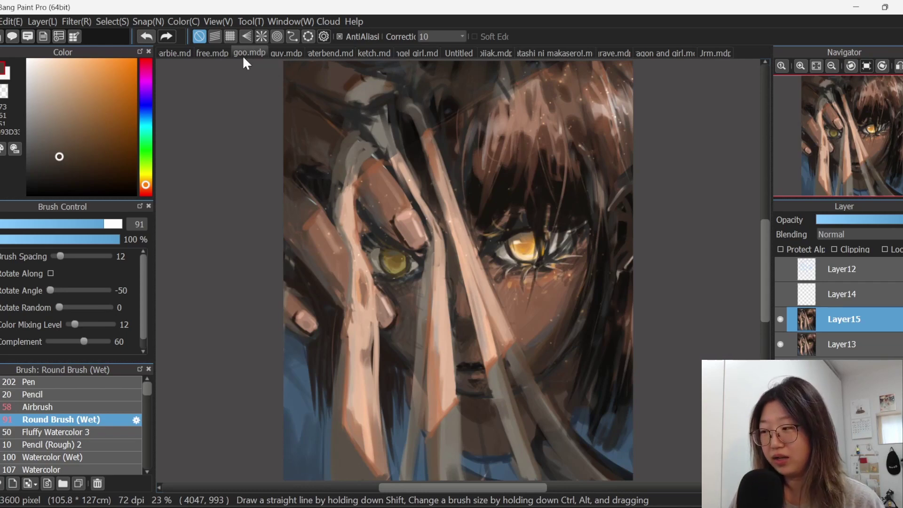
Step: Switch to the free sketch document, then on to another open painting
click(207, 55)
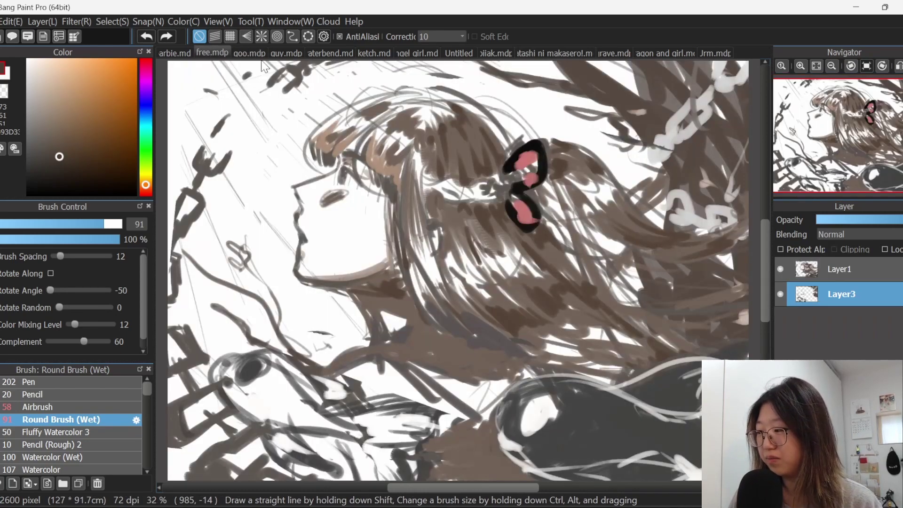
click(288, 54)
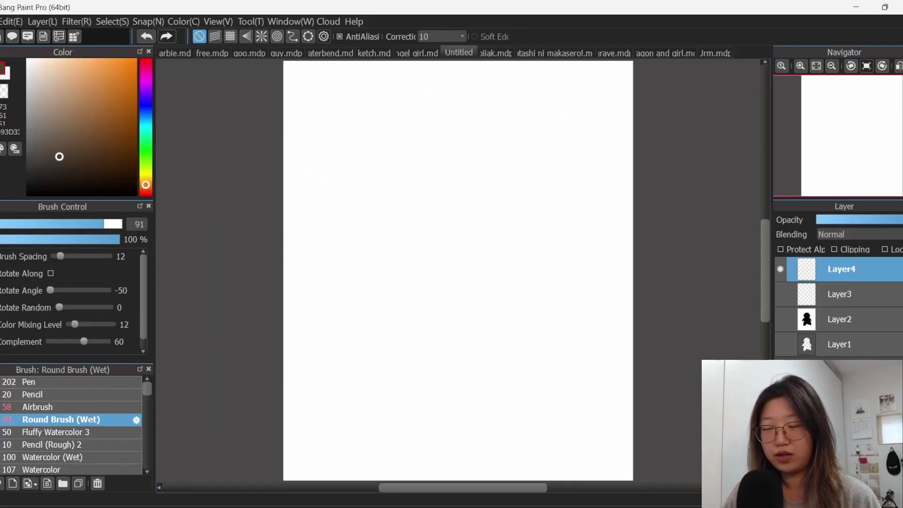
Step: With a medium grey brush at size 67, sketch the face line and two neck lines
click(26, 132)
drag(104, 225, 64, 225)
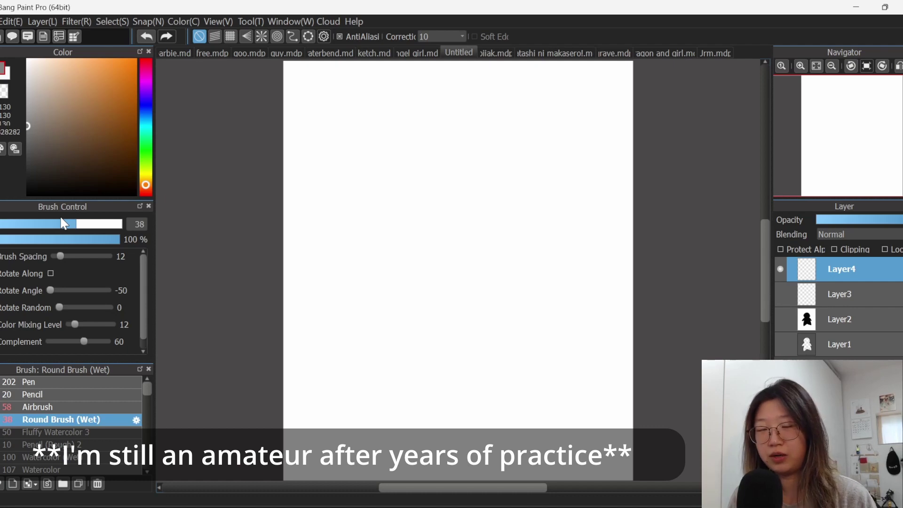
mouse_move(65, 224)
mouse_down()
mouse_move(87, 225)
mouse_move(100, 241)
mouse_up()
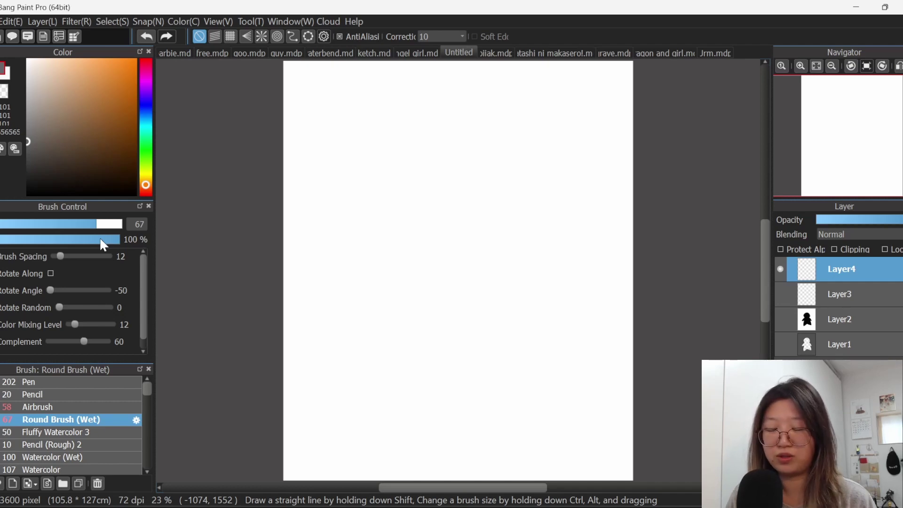
drag(402, 182, 413, 250)
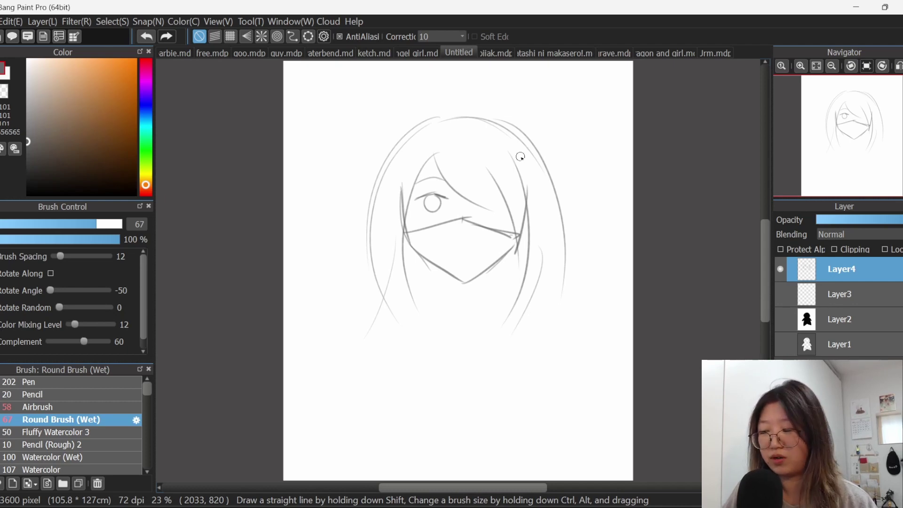
drag(434, 263, 432, 320)
drag(495, 266, 496, 312)
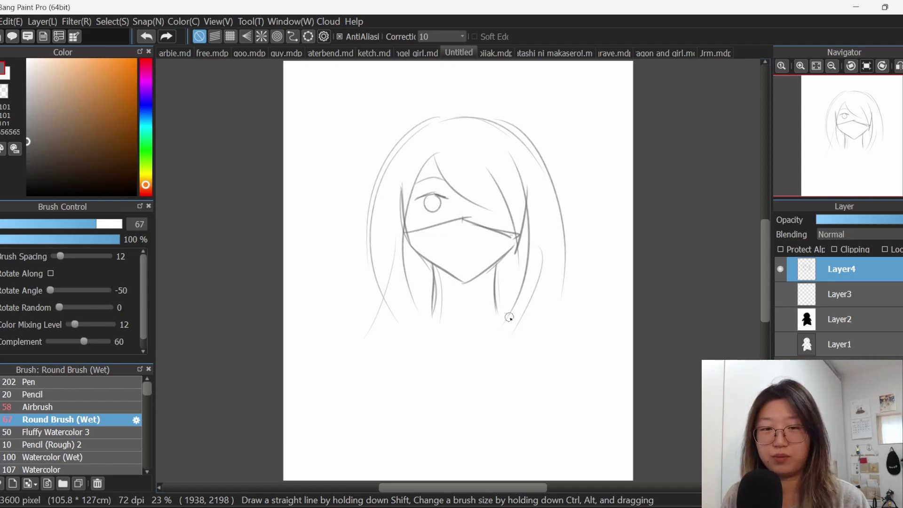
Step: Fill the mask area solid grey with the Bucket tool, then return to the brush
drag(98, 224, 117, 224)
key(g)
click(484, 256)
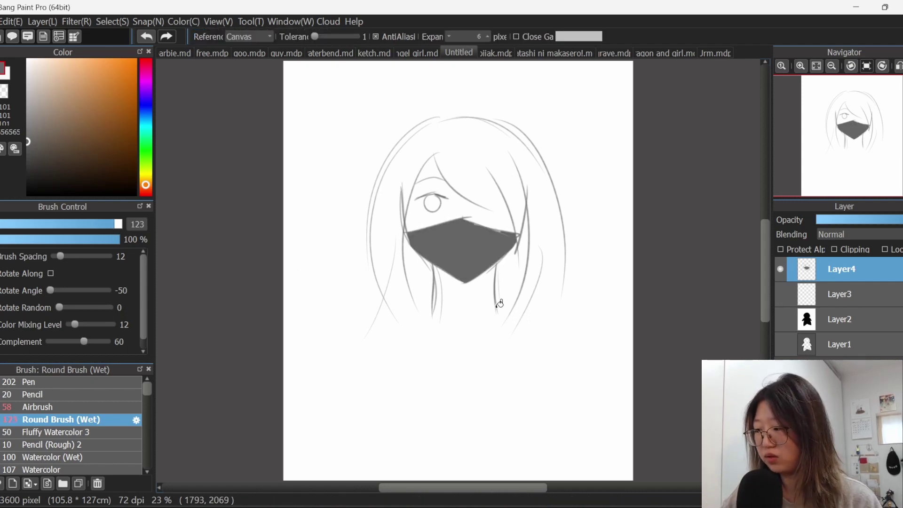
key(b)
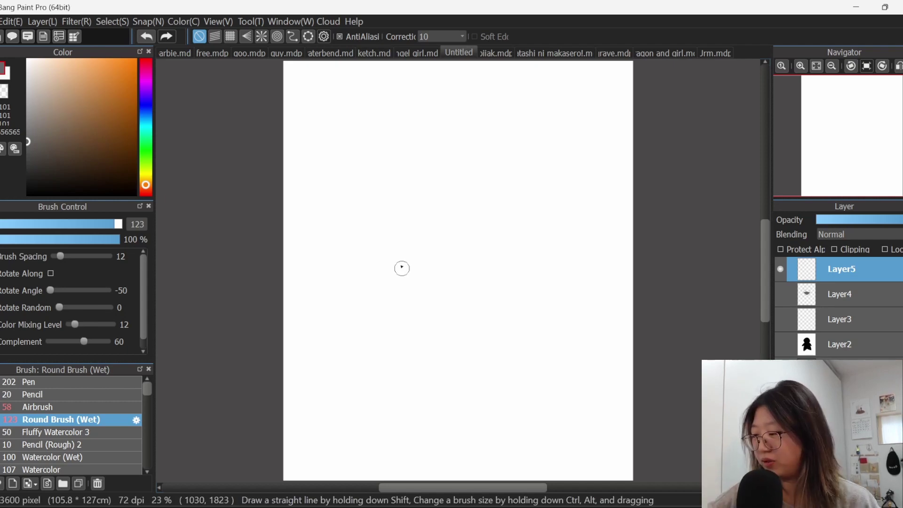
Step: Rough in the head circle and body outline, adding strokes down both sides of the figure
mouse_move(437, 113)
mouse_down()
mouse_move(411, 128)
mouse_move(453, 112)
mouse_move(442, 139)
mouse_move(423, 159)
mouse_move(417, 118)
mouse_move(414, 146)
mouse_up()
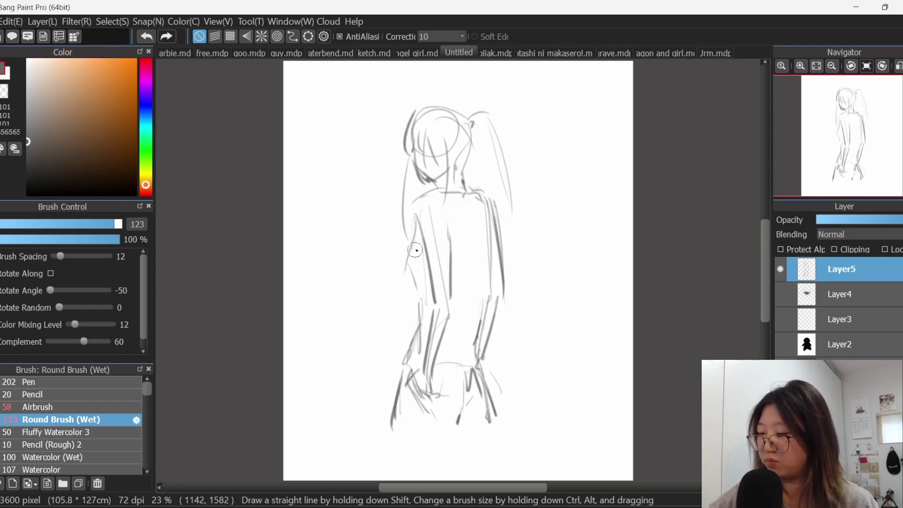
drag(415, 231, 414, 249)
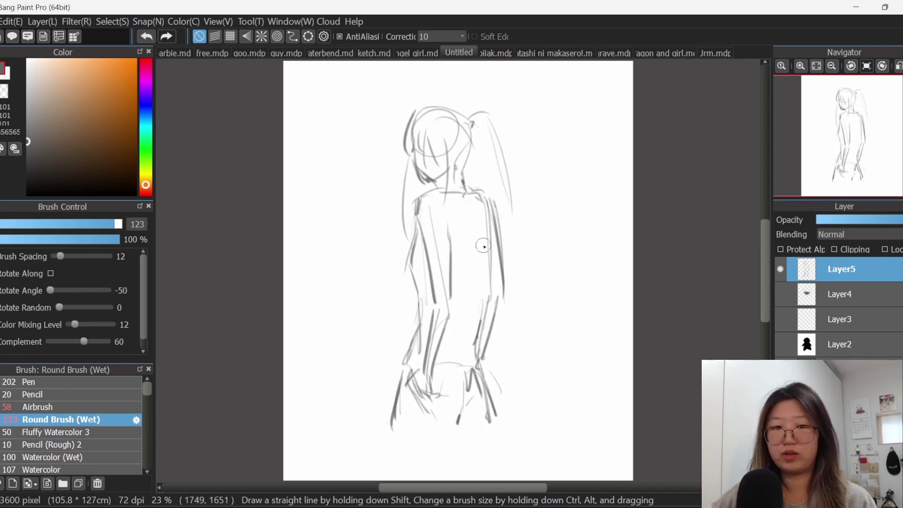
mouse_move(471, 208)
mouse_down()
mouse_move(487, 248)
mouse_move(483, 199)
mouse_move(493, 266)
mouse_move(472, 353)
mouse_move(480, 377)
mouse_move(439, 358)
mouse_move(466, 385)
mouse_up()
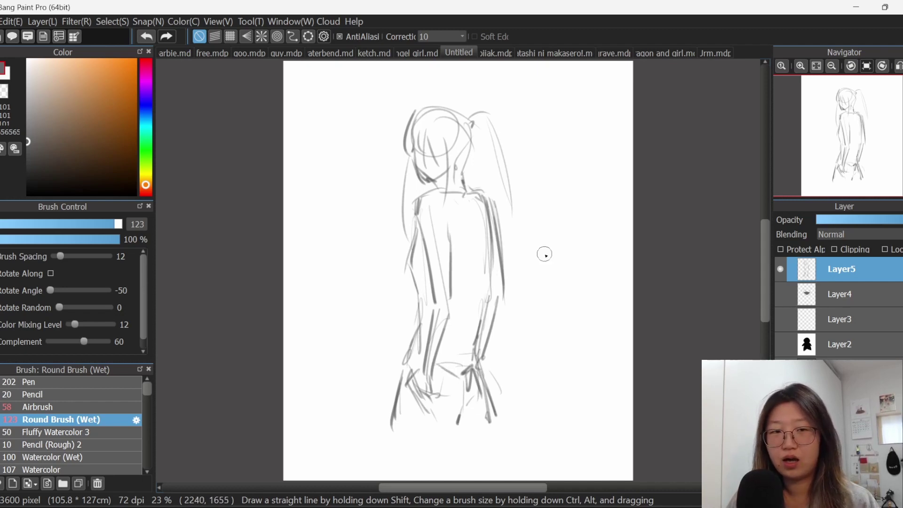
Step: Draw a diagonal arrow at the upper left marking the light direction
drag(303, 86, 343, 125)
drag(351, 92, 354, 132)
drag(354, 132, 324, 125)
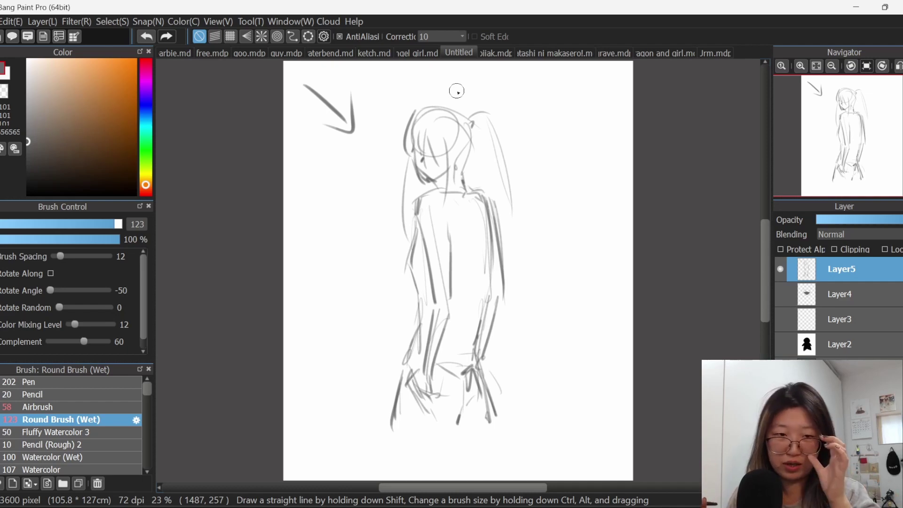
Step: Enlarge the figure sketch and shift it right and down on the page
key(m)
drag(377, 122, 588, 252)
key(ctrl+t)
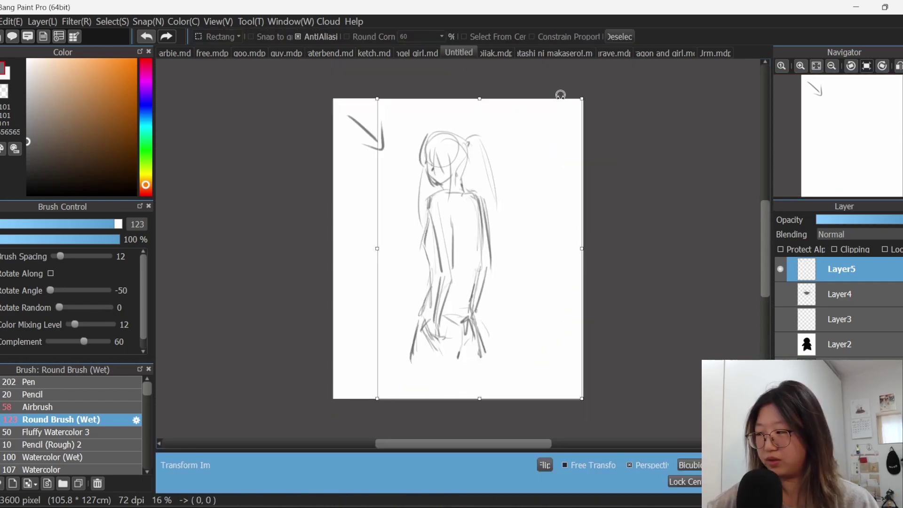
drag(585, 98, 601, 83)
drag(544, 142, 561, 173)
key(Return)
scroll(457, 193, up, 1)
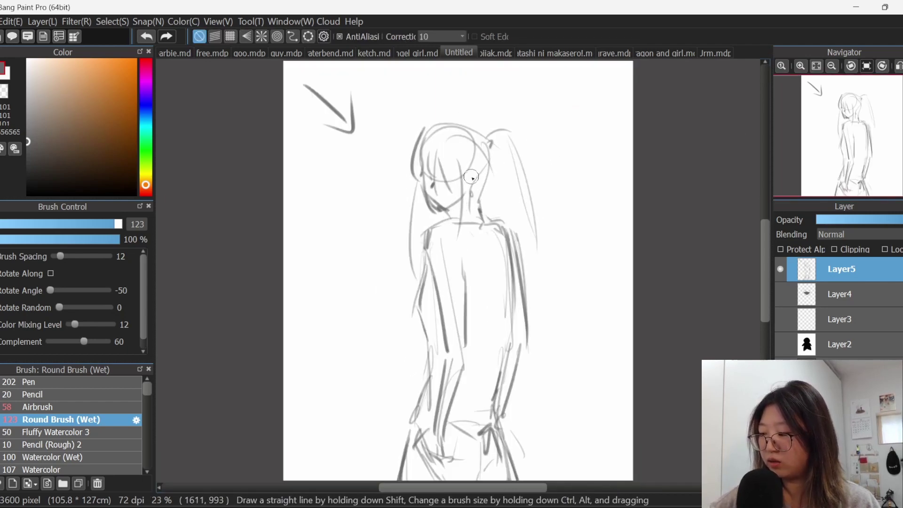
Step: Try strokes on the upper back and over the shoulders, then undo both
drag(468, 268, 469, 221)
key(ctrl+z)
mouse_move(475, 254)
mouse_down()
mouse_move(426, 237)
mouse_move(508, 205)
mouse_up()
key(ctrl+z)
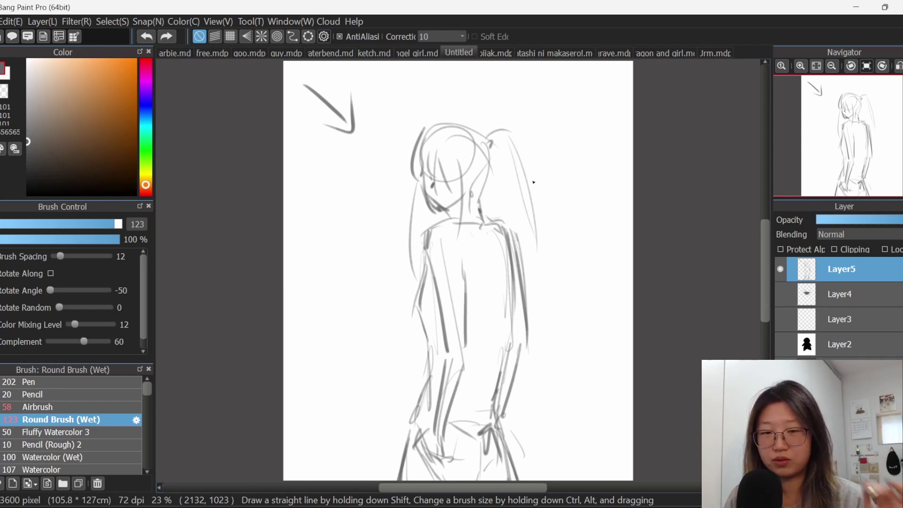
Step: Pick a mid grey and add a new shadow layer above Layer4
click(27, 111)
click(28, 119)
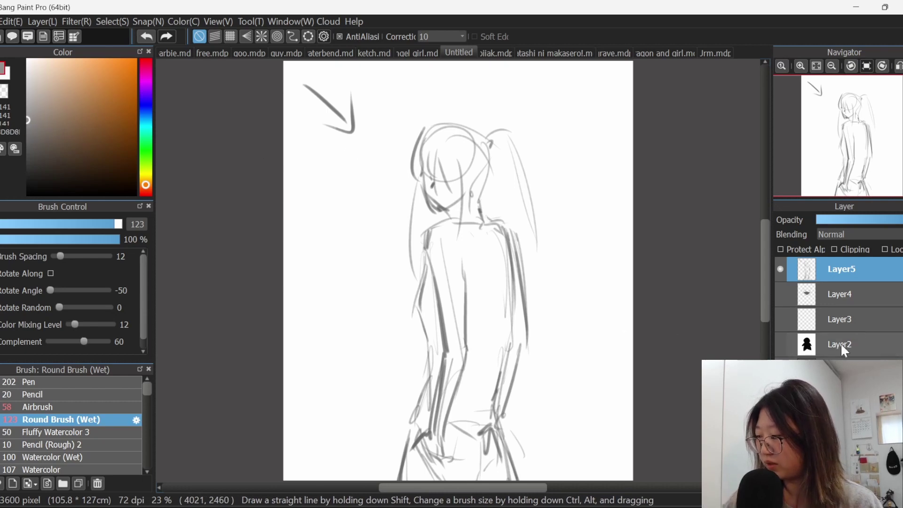
click(842, 294)
key(ctrl+shift+n)
Step: Wash a large grey shadow across the right with the Watercolor (Wet) brush at size 1000, then reduce it to 136
drag(120, 232, 258, 227)
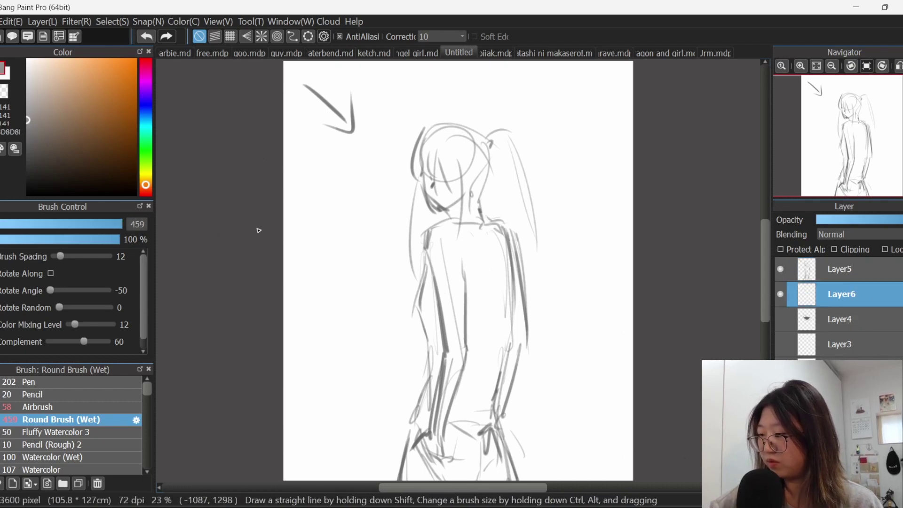
click(121, 456)
mouse_move(133, 231)
mouse_down()
mouse_move(232, 245)
mouse_move(484, 232)
mouse_up()
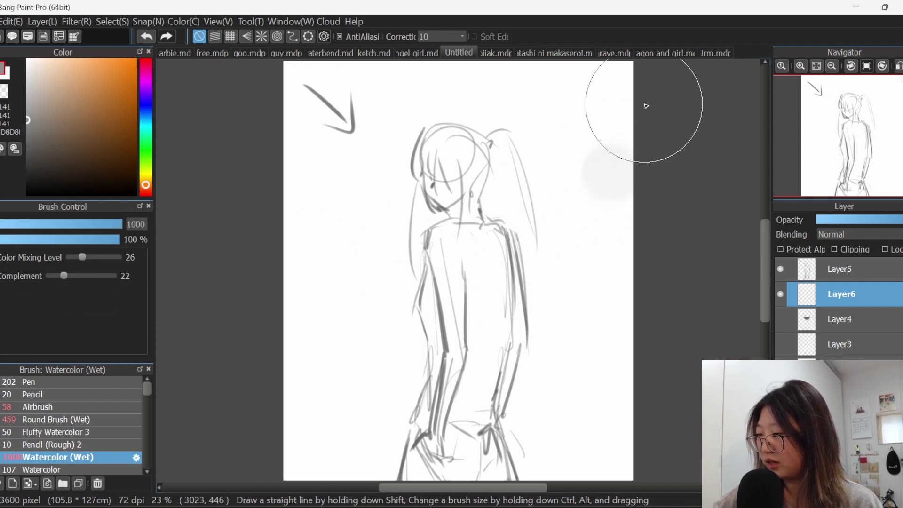
mouse_move(641, 105)
mouse_down()
mouse_move(603, 201)
mouse_move(581, 299)
mouse_move(640, 194)
mouse_move(565, 262)
mouse_move(551, 457)
mouse_move(635, 327)
mouse_move(611, 469)
mouse_move(418, 497)
mouse_move(598, 368)
mouse_move(409, 452)
mouse_move(621, 200)
mouse_move(581, 228)
mouse_up()
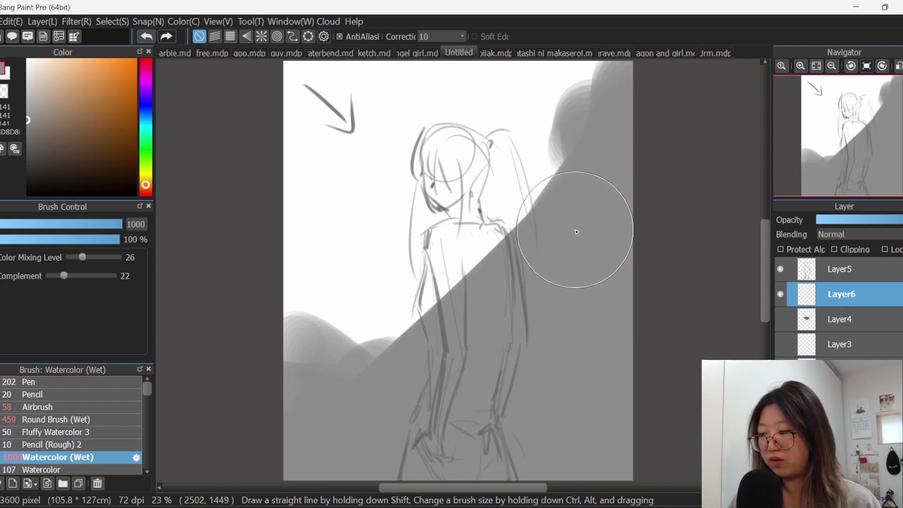
click(112, 223)
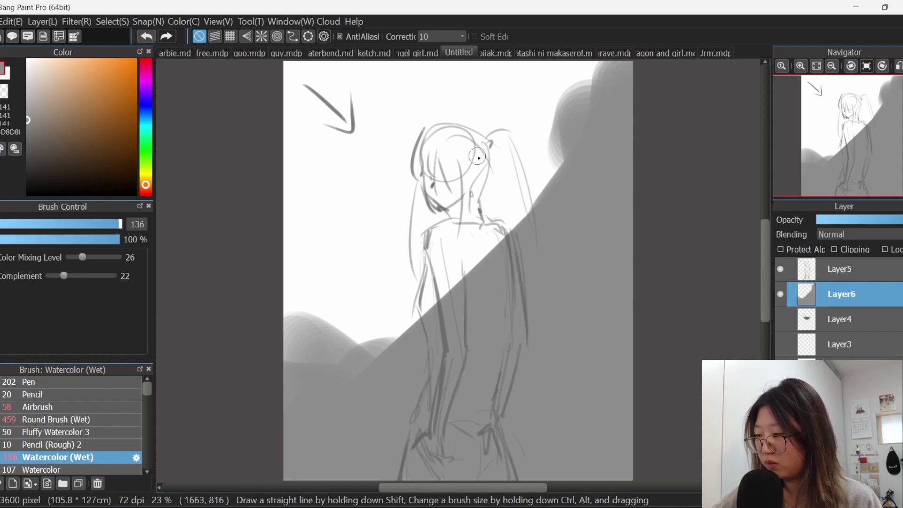
Step: Shade the hair and ponytail dark, widening the ponytail shading
mouse_move(478, 150)
mouse_down()
mouse_move(469, 169)
mouse_move(481, 159)
mouse_move(486, 183)
mouse_move(454, 209)
mouse_move(469, 200)
mouse_move(464, 186)
mouse_move(474, 215)
mouse_up()
drag(502, 135, 517, 223)
mouse_move(499, 142)
mouse_down()
mouse_move(511, 218)
mouse_move(489, 245)
mouse_move(503, 242)
mouse_up()
Step: Paint a white highlight down the arm, undoing a stray grey stroke
alt+click(438, 245)
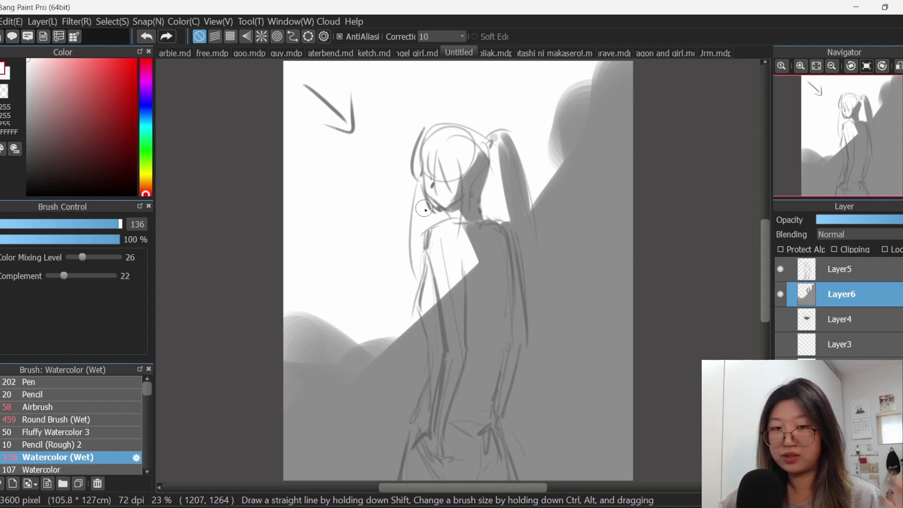
drag(445, 285, 449, 343)
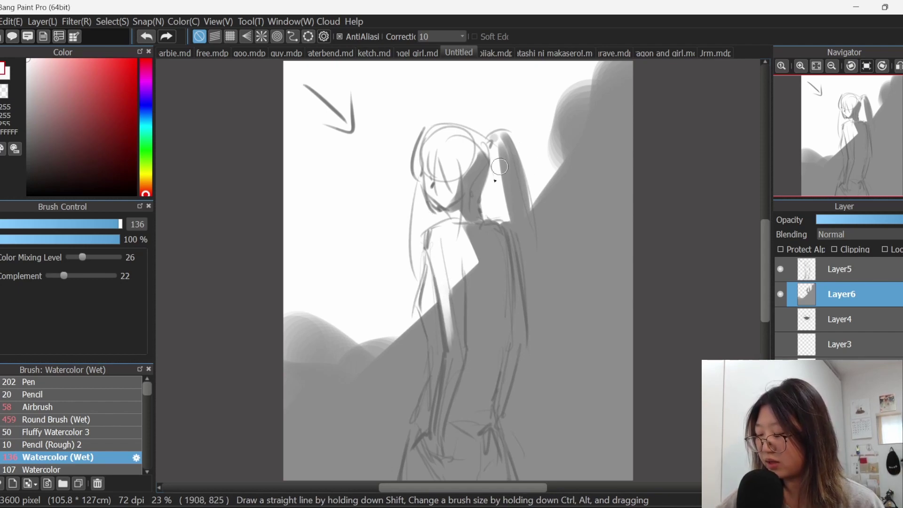
alt+click(433, 312)
drag(434, 313, 443, 281)
key(ctrl+z)
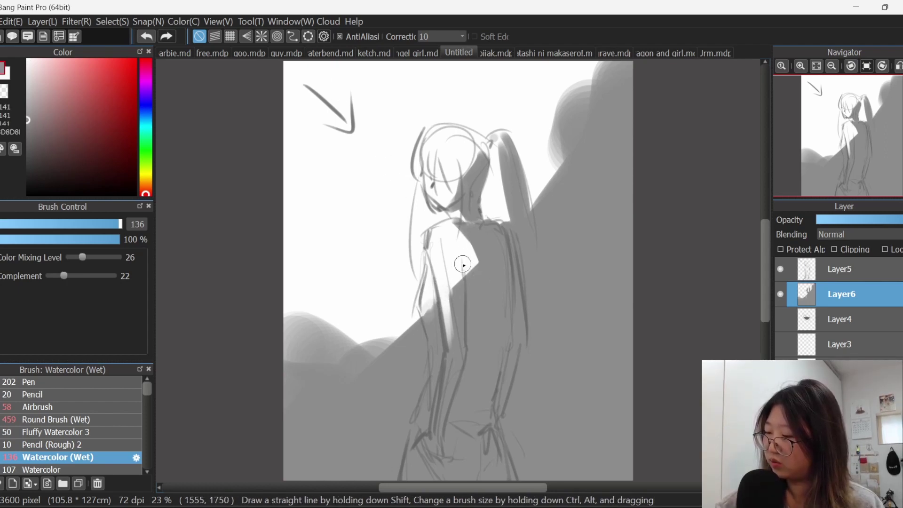
Step: Add near-white highlight patches across the upper back, covering stray strokes with grey
alt+click(460, 242)
mouse_move(471, 254)
mouse_down()
mouse_move(493, 259)
mouse_move(485, 284)
mouse_move(459, 270)
mouse_move(494, 243)
mouse_move(493, 264)
mouse_move(445, 232)
mouse_move(456, 201)
mouse_move(487, 236)
mouse_move(464, 233)
mouse_move(491, 232)
mouse_move(524, 381)
mouse_move(472, 281)
mouse_up()
alt+click(495, 265)
alt+click(494, 265)
alt+click(463, 237)
mouse_move(464, 240)
mouse_down()
mouse_move(485, 254)
mouse_move(494, 277)
mouse_up()
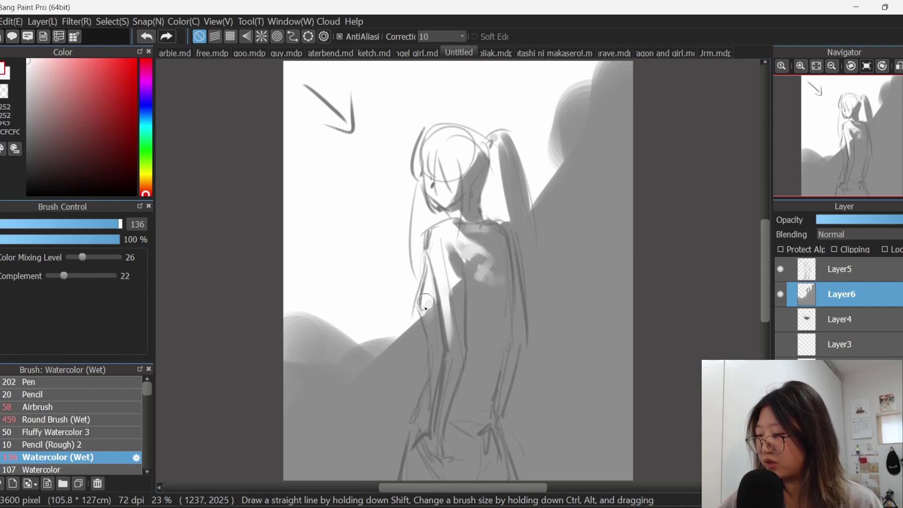
alt+click(584, 277)
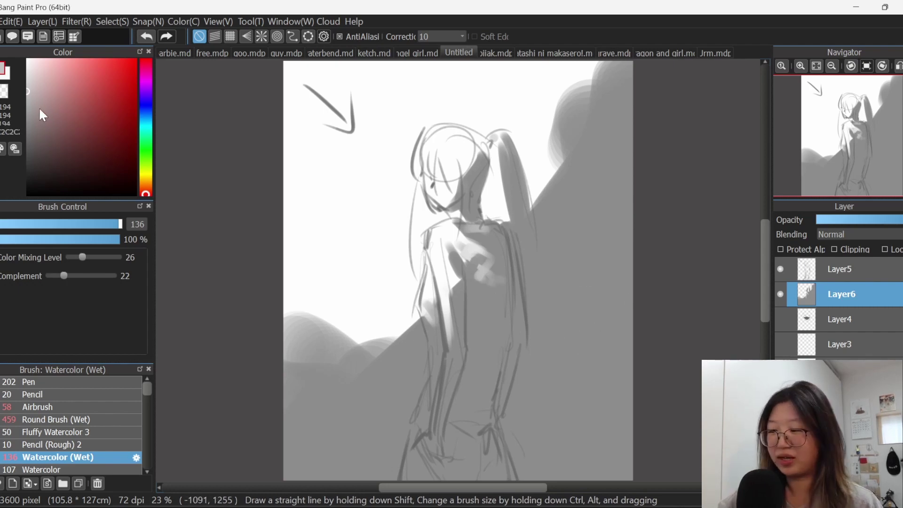
Step: With a larger brush, paint darker grey over the lower hips and down the right torso
alt+click(501, 460)
drag(501, 459, 571, 444)
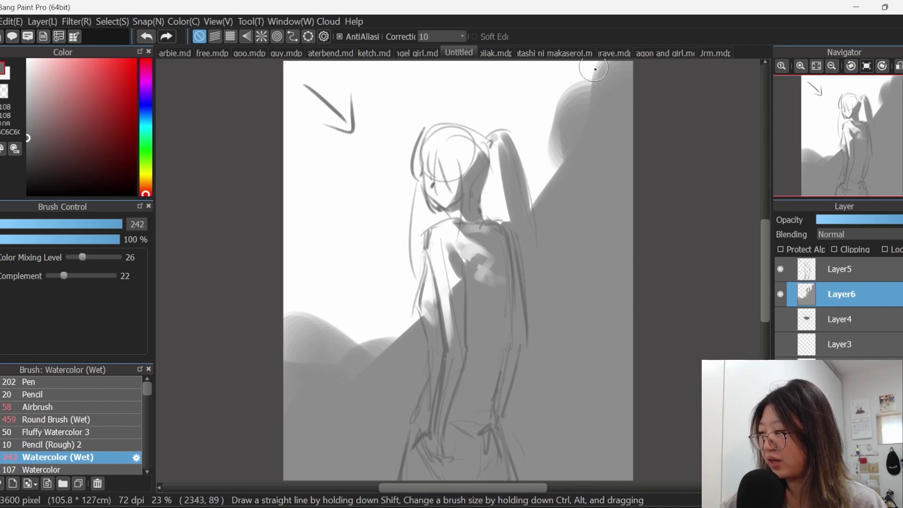
drag(766, 242, 768, 249)
mouse_move(477, 366)
mouse_down()
mouse_move(500, 436)
mouse_move(485, 449)
mouse_move(459, 414)
mouse_move(473, 438)
mouse_move(468, 415)
mouse_move(452, 418)
mouse_move(422, 467)
mouse_up()
mouse_move(505, 291)
mouse_down()
mouse_move(494, 356)
mouse_move(469, 364)
mouse_move(482, 375)
mouse_move(484, 416)
mouse_move(434, 401)
mouse_move(446, 372)
mouse_up()
drag(509, 326, 490, 397)
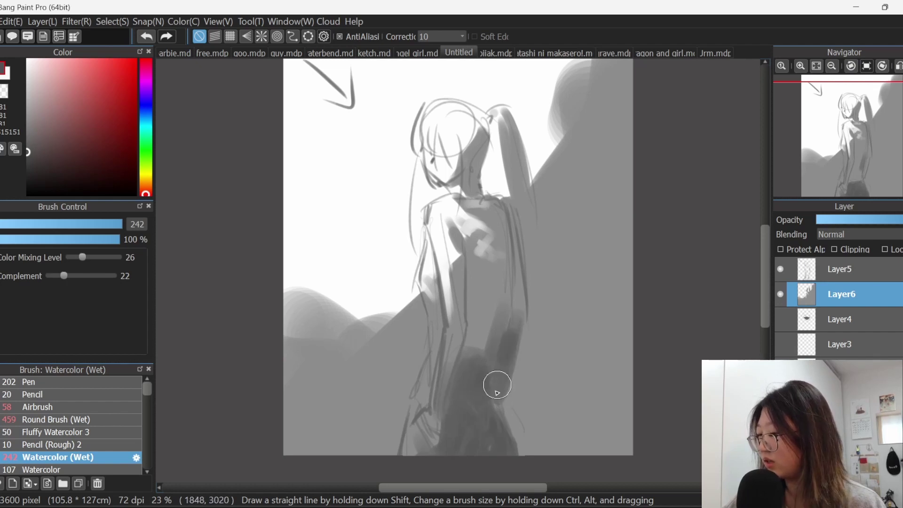
Step: Toggle Layer5 to check, refine the right torso shading with a smaller brush, and add Layer7
click(780, 269)
click(780, 269)
mouse_move(506, 343)
mouse_down()
mouse_move(486, 351)
mouse_move(481, 268)
mouse_move(490, 349)
mouse_up()
alt+click(515, 339)
drag(471, 312, 502, 363)
alt+click(490, 343)
scroll(567, 363, up, 1)
key(ctrl+shift+n)
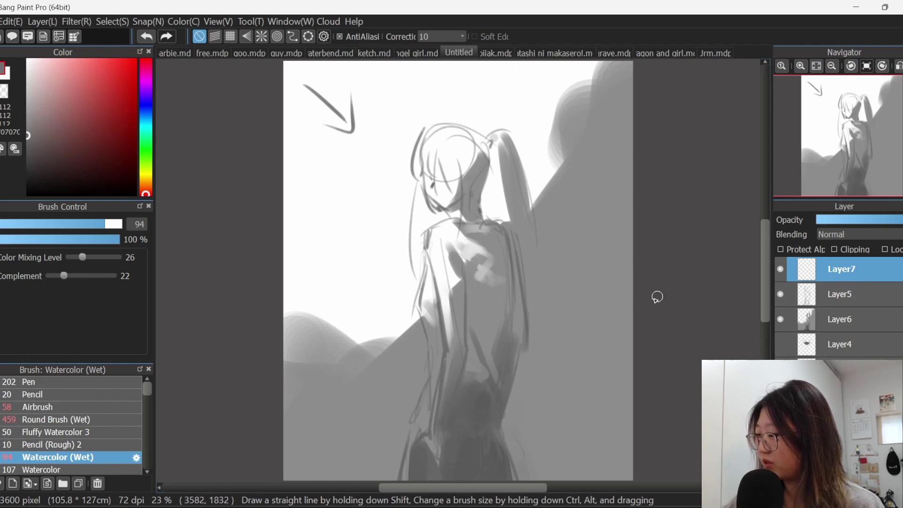
Step: Dab a dark grey leaf on the right with an enlarged brush, undoing a lower-right stroke
alt+click(584, 328)
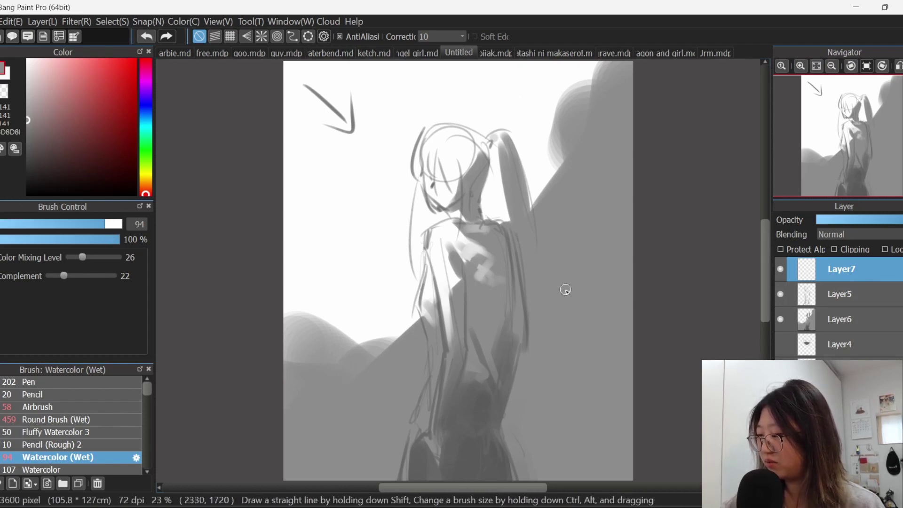
alt+click(611, 193)
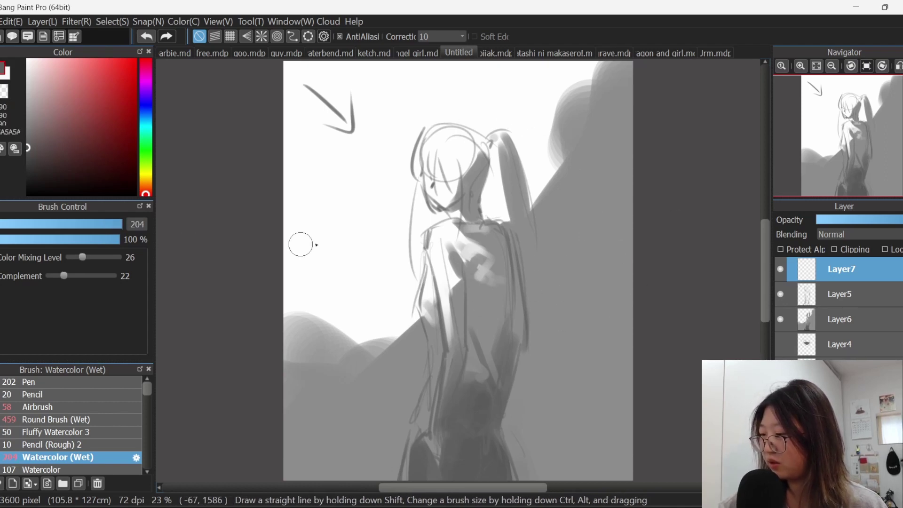
mouse_move(401, 234)
mouse_down()
mouse_move(564, 212)
mouse_move(558, 176)
mouse_up()
click(565, 213)
drag(553, 333, 578, 346)
key(ctrl+z)
Step: At brush size 115, dab leaves at the top, left and lower left, then lighten two with white
click(118, 223)
drag(378, 73, 388, 87)
drag(306, 197, 310, 209)
drag(288, 292, 299, 308)
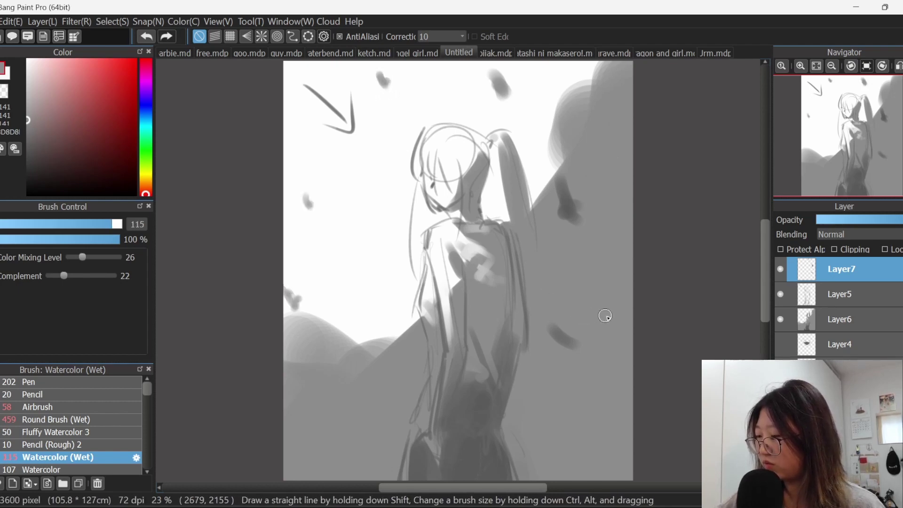
key(x)
mouse_move(564, 235)
mouse_down()
mouse_move(560, 195)
mouse_move(562, 209)
mouse_up()
drag(492, 75, 499, 98)
Step: Paint dark grey foreground masses at lower left and the right edge at size 949, then take the Blur brush
alt+click(304, 205)
drag(303, 204, 324, 249)
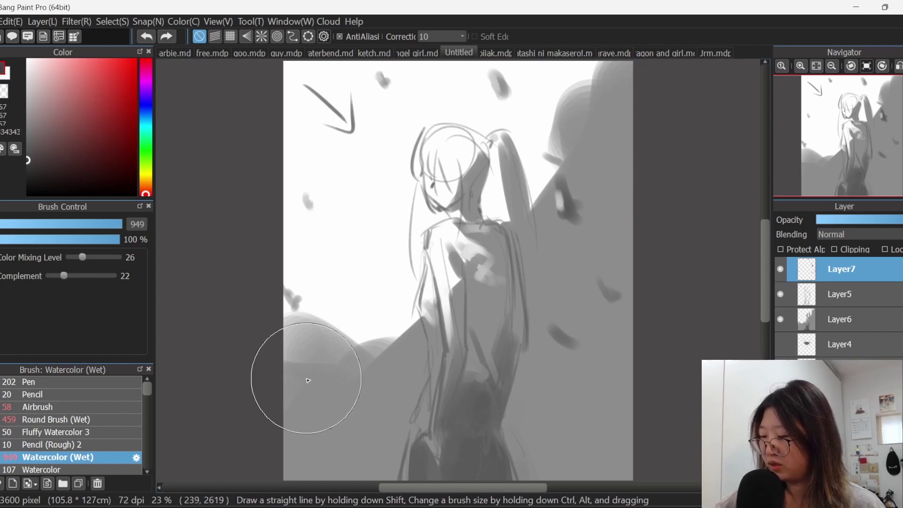
mouse_move(277, 404)
mouse_down()
mouse_move(261, 367)
mouse_move(345, 486)
mouse_move(281, 403)
mouse_move(292, 469)
mouse_move(369, 413)
mouse_move(276, 377)
mouse_up()
scroll(276, 377, down, 2)
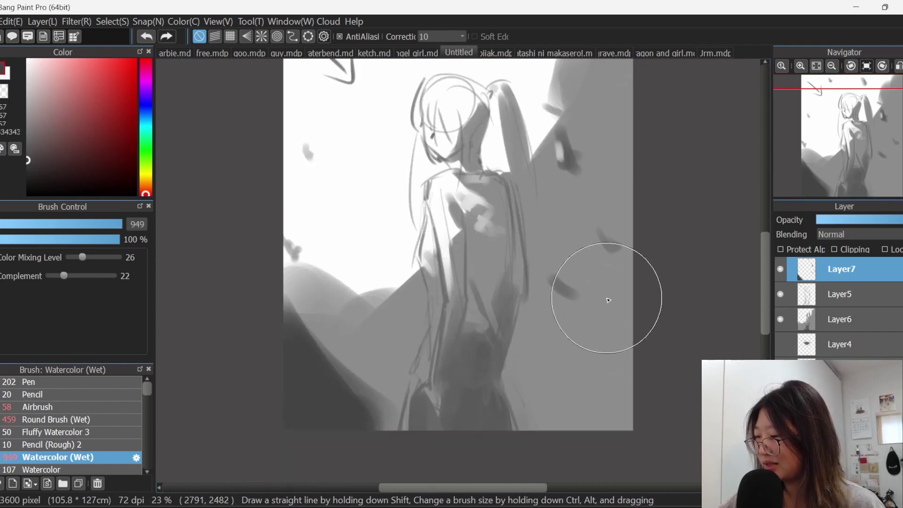
drag(635, 286, 654, 308)
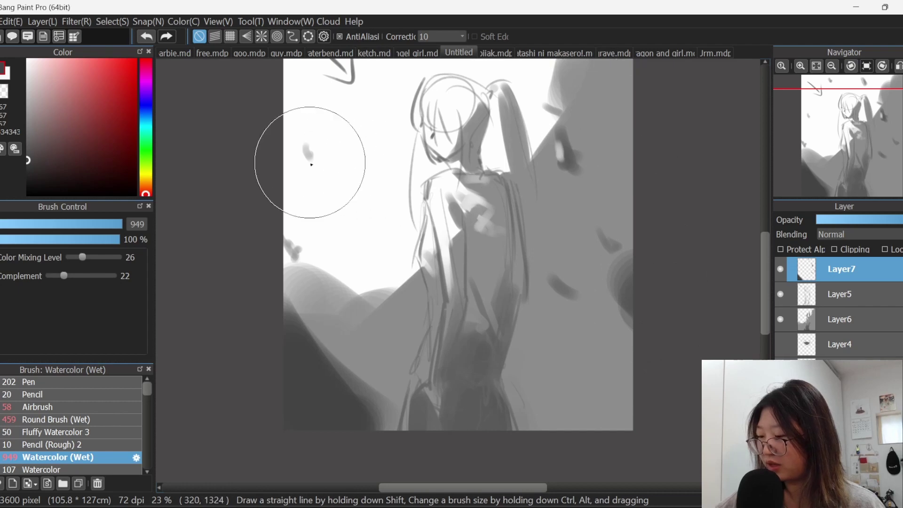
scroll(105, 422, down, 2)
click(105, 425)
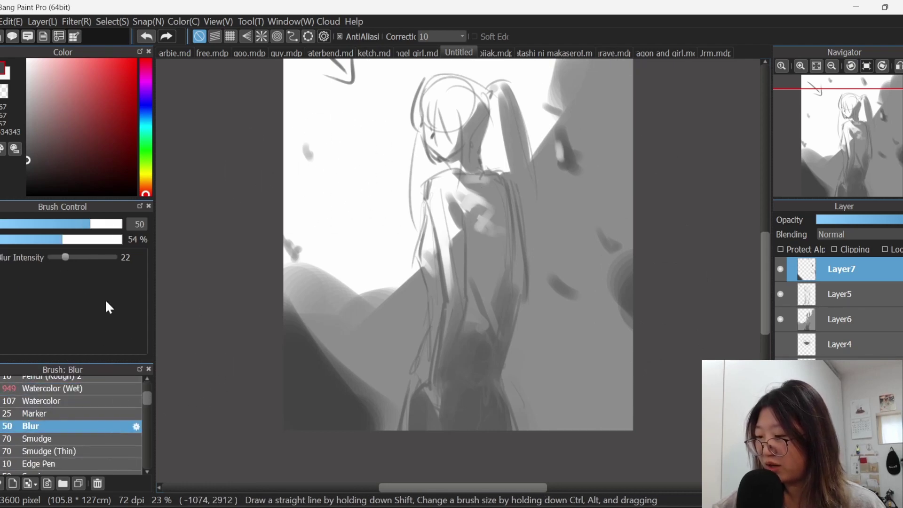
scroll(790, 81, up, 2)
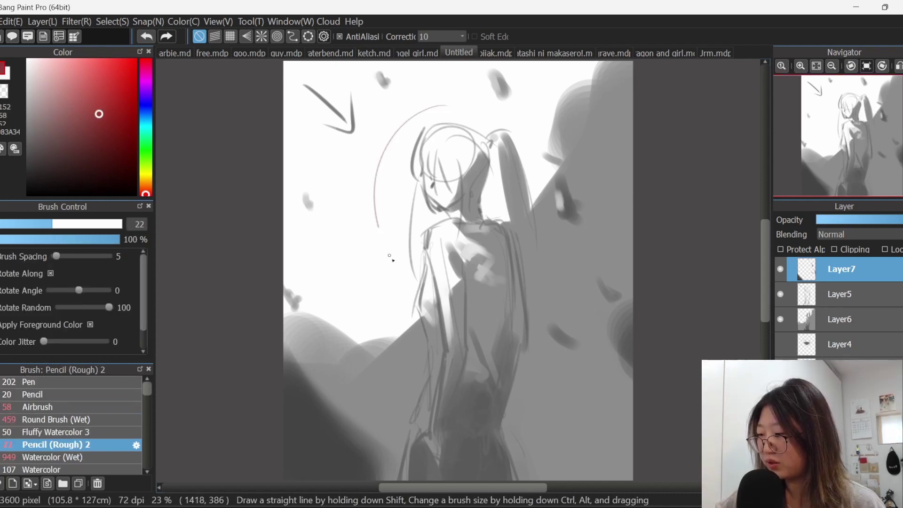
drag(395, 120, 422, 131)
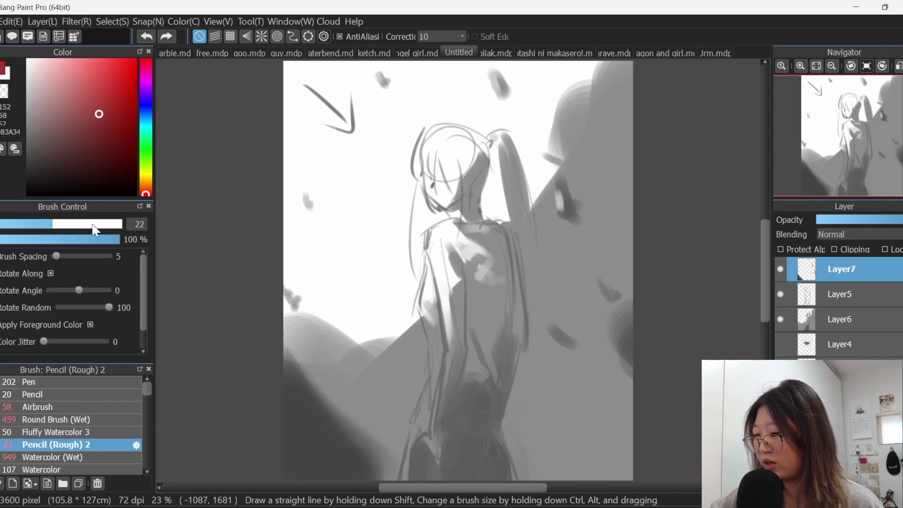
mouse_move(366, 99)
mouse_down()
mouse_move(407, 134)
mouse_move(384, 128)
mouse_move(406, 116)
mouse_move(420, 164)
mouse_move(448, 146)
mouse_move(468, 171)
mouse_up()
key(ctrl+z)
key(ctrl+z)
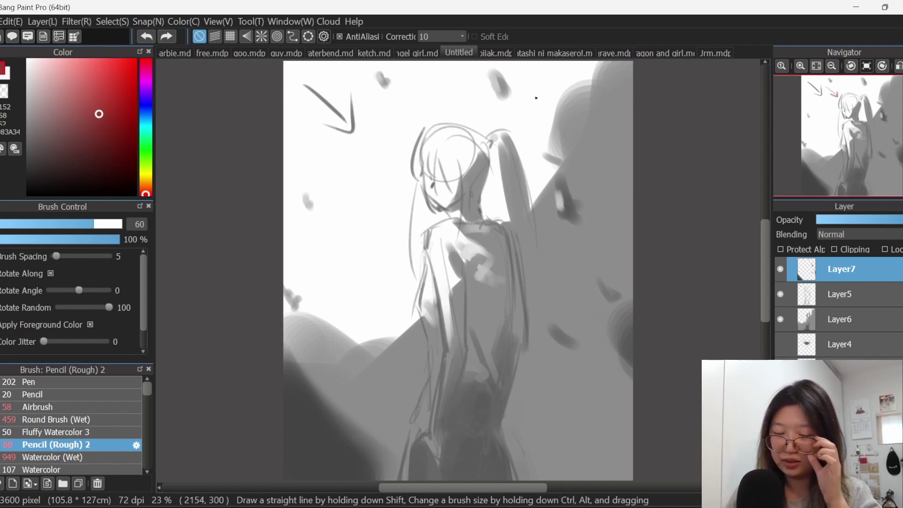